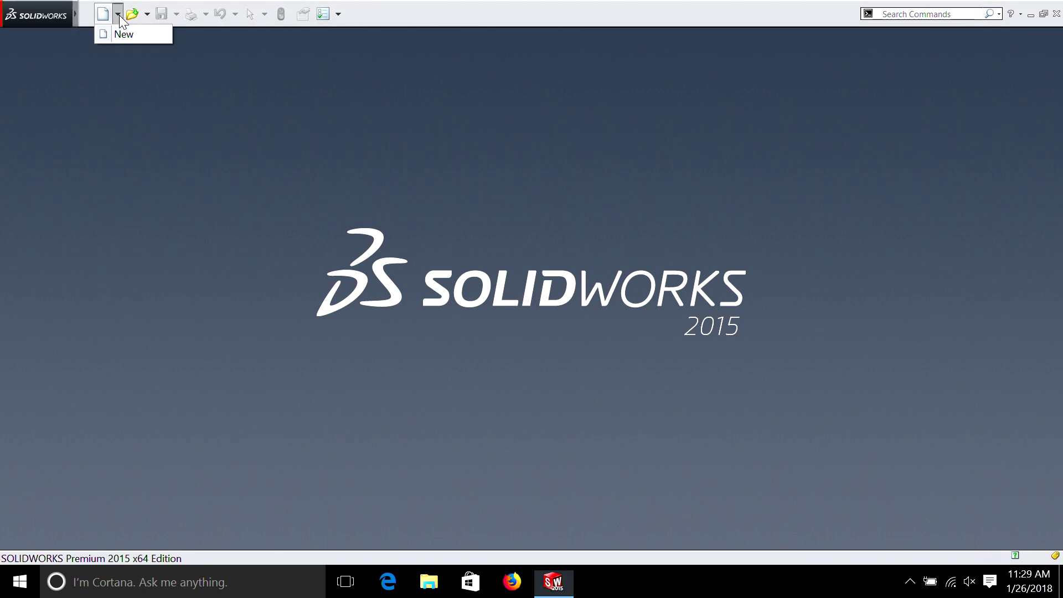
- Create a new part and set its document units to IPS (inch, pound, second)
{"action": "left_click", "coordinate": [122, 33]}
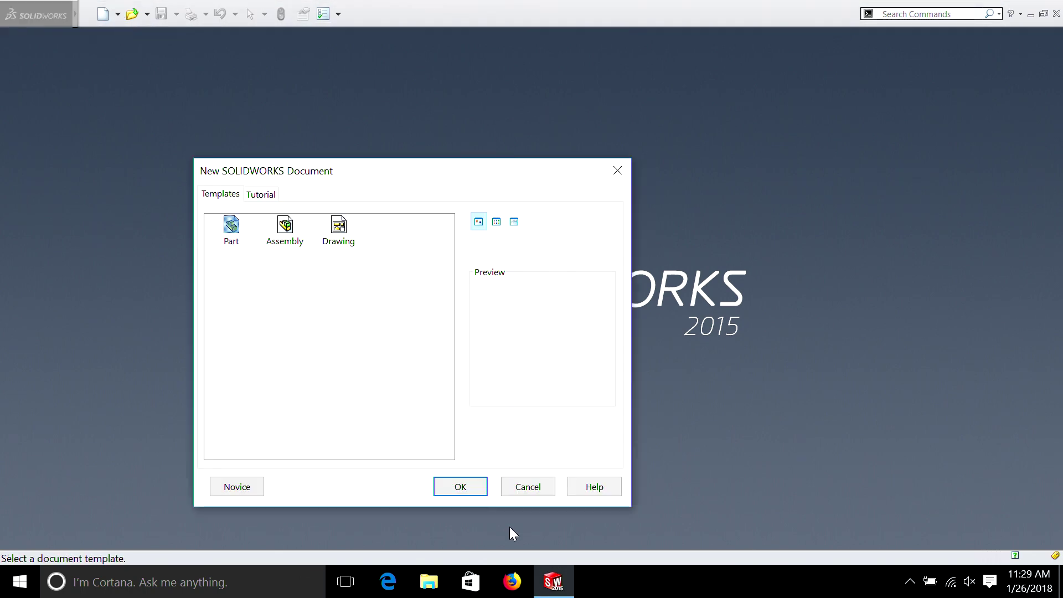
{"action": "left_click", "coordinate": [461, 487]}
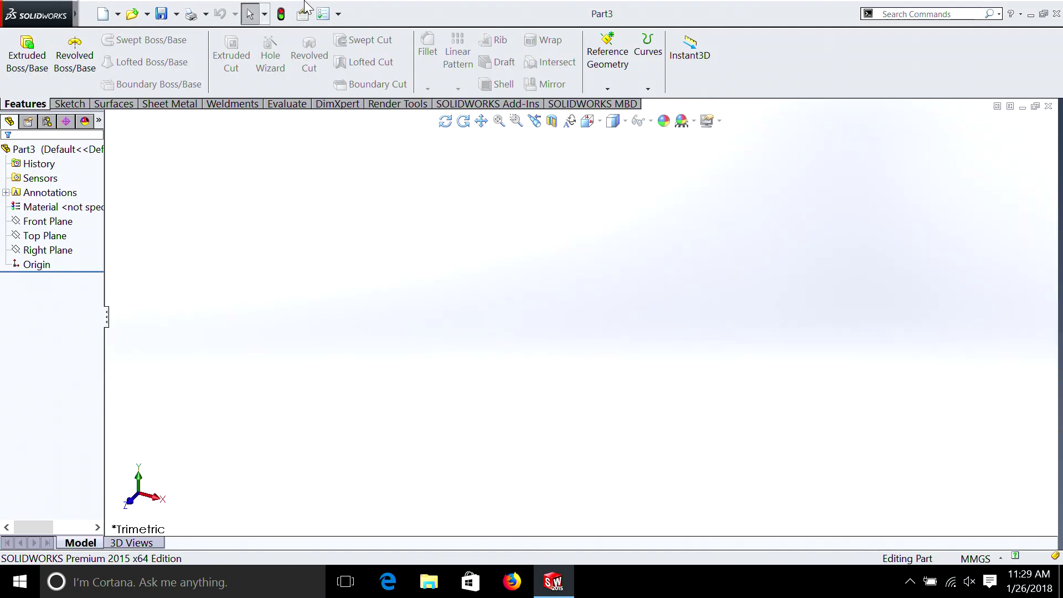
{"action": "left_click", "coordinate": [341, 16]}
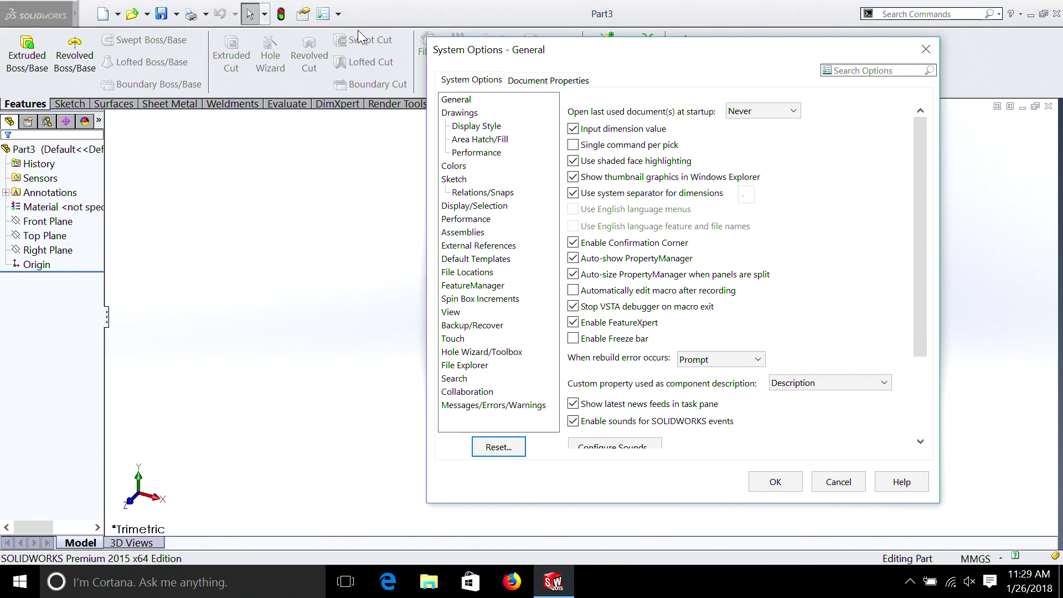
{"action": "left_click", "coordinate": [532, 83]}
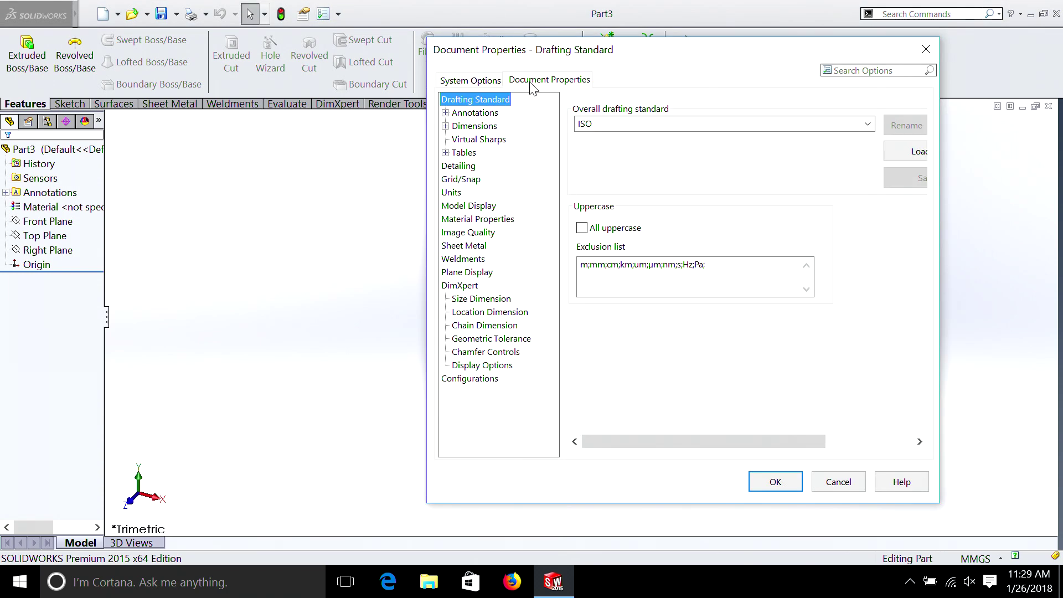
{"action": "left_click", "coordinate": [451, 193]}
{"action": "left_click", "coordinate": [582, 168]}
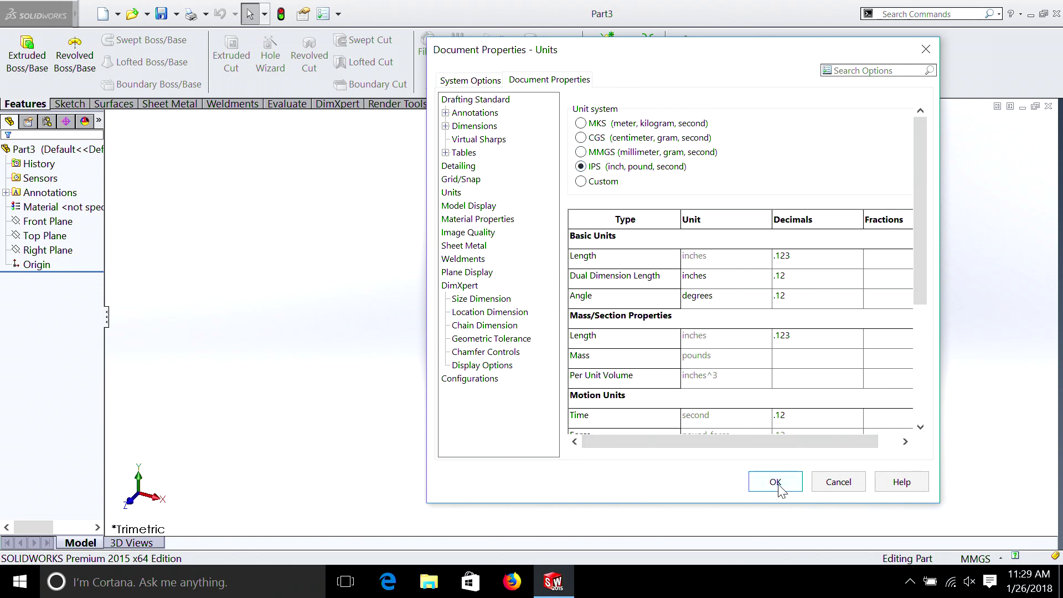
{"action": "left_click", "coordinate": [775, 483]}
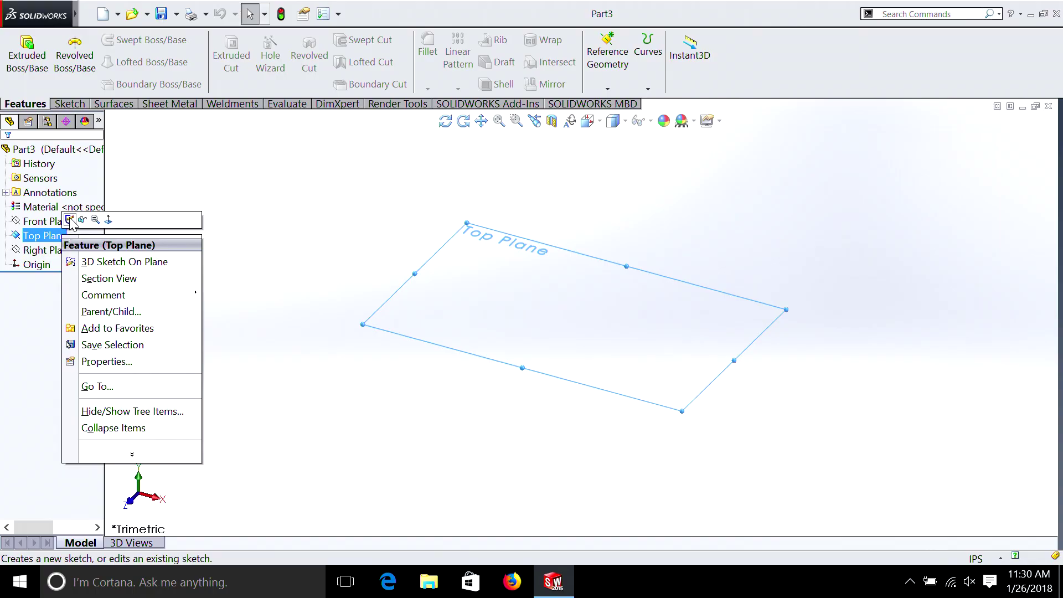
- Draw a center rectangle at the origin in a new sketch on the Top Plane
{"action": "left_click", "coordinate": [74, 222]}
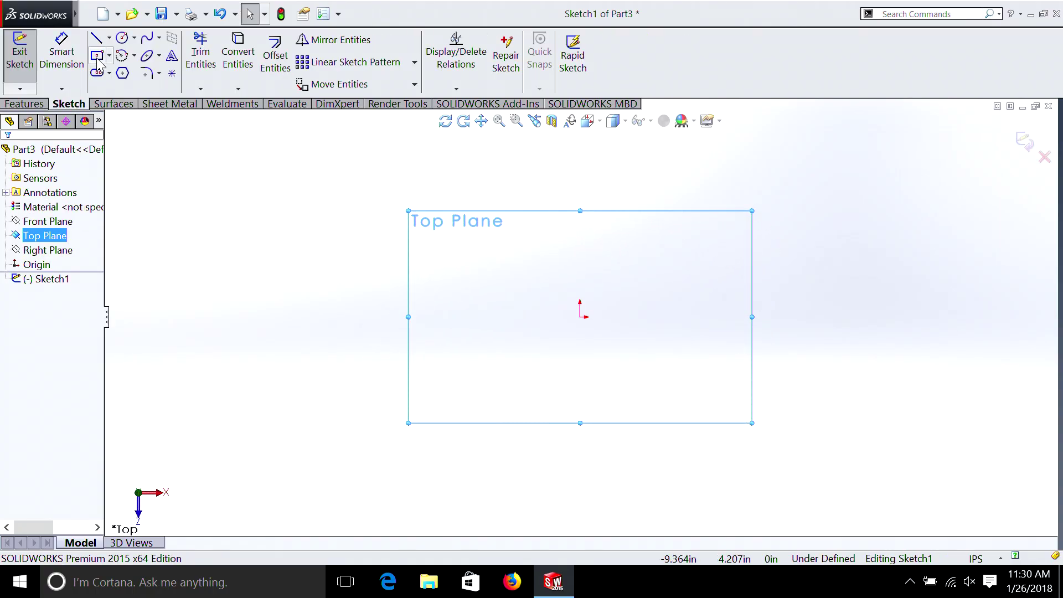
{"action": "left_click", "coordinate": [98, 57]}
{"action": "left_click", "coordinate": [580, 317]}
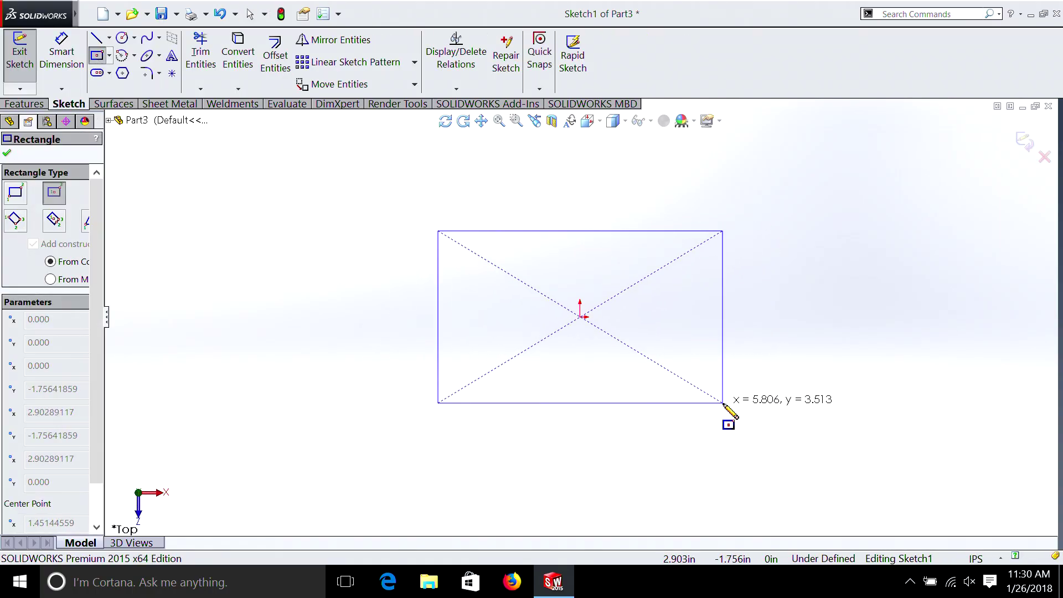
{"action": "left_click", "coordinate": [722, 403]}
- Dimension the rectangle 6 in wide and 3 in high
{"action": "left_click", "coordinate": [77, 53]}
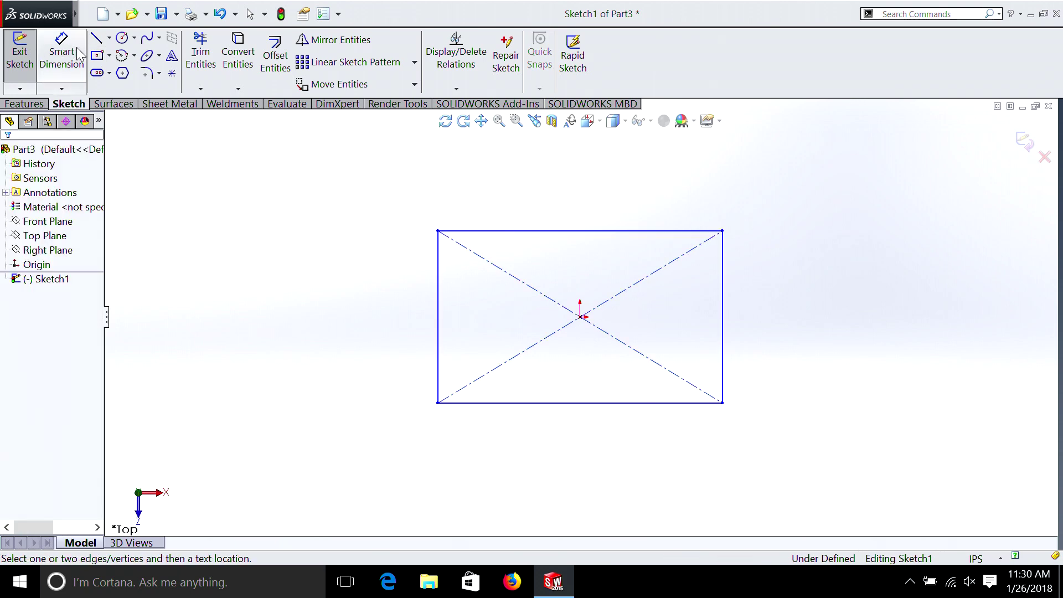
{"action": "left_click", "coordinate": [616, 230]}
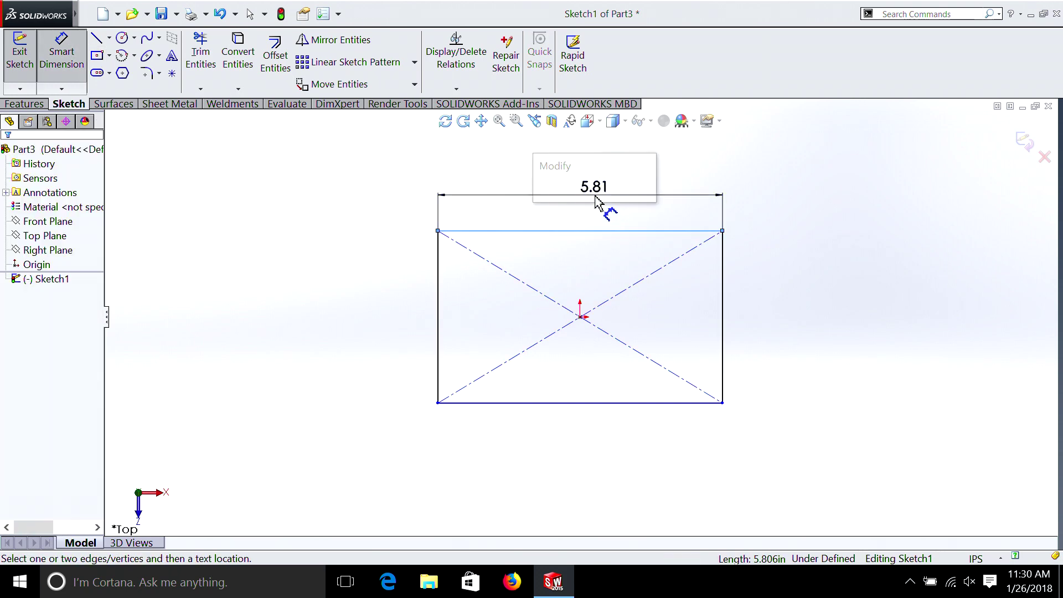
{"action": "left_click", "coordinate": [604, 200]}
{"action": "type", "text": "6"}
{"action": "key", "text": "Return"}
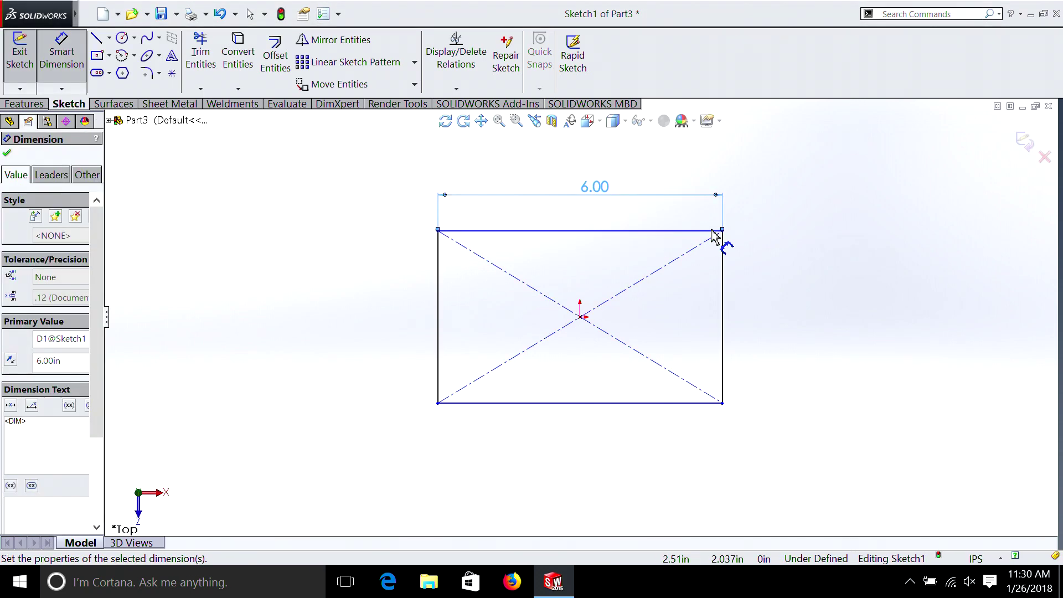
{"action": "left_click", "coordinate": [724, 295]}
{"action": "left_click", "coordinate": [785, 309]}
{"action": "type", "text": "3"}
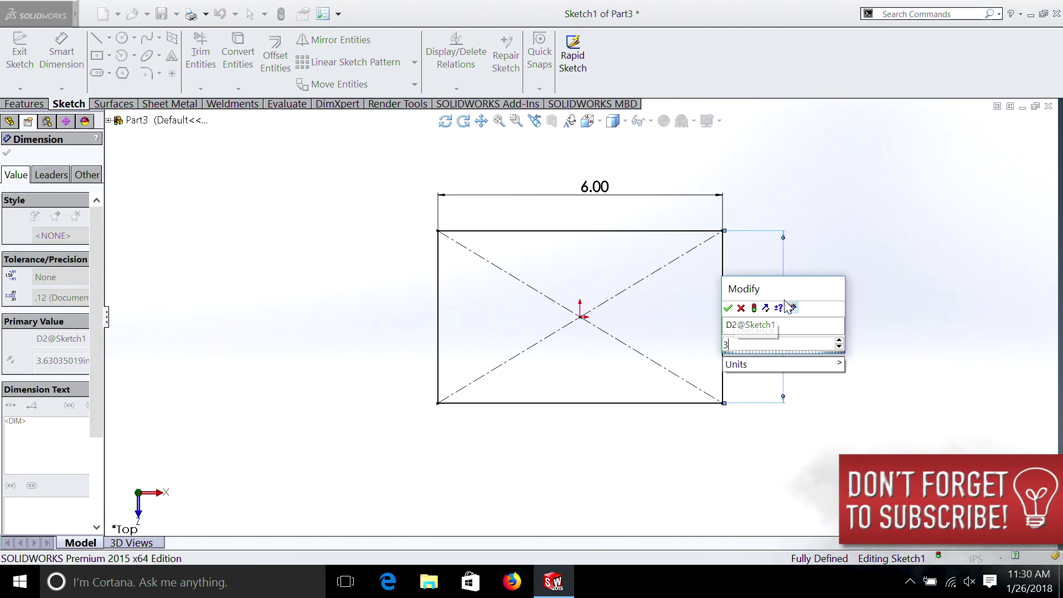
{"action": "key", "text": "Return"}
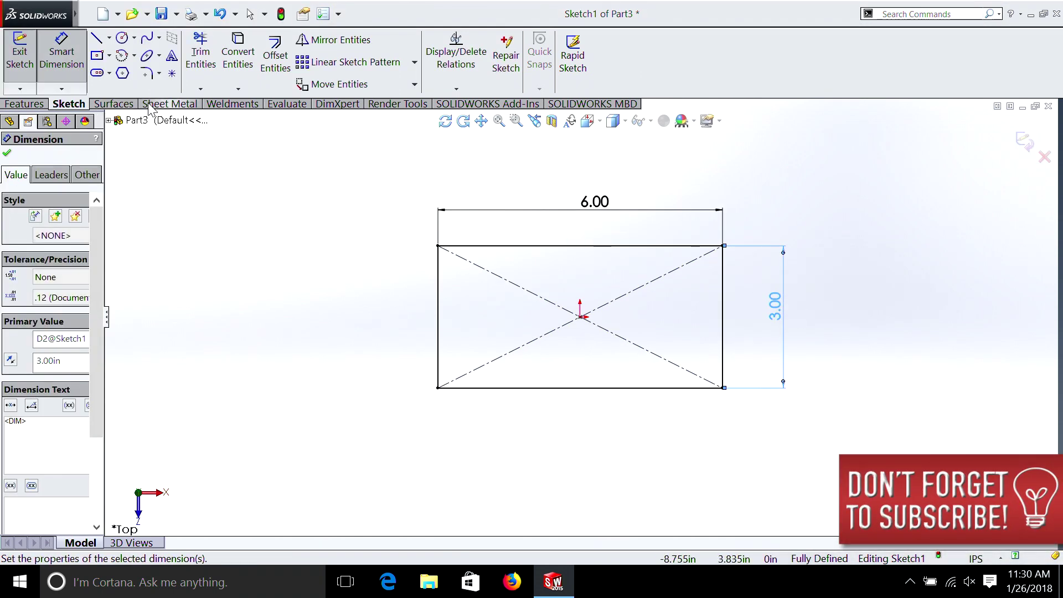
- Extrude the rectangle 1 inch deep into a solid block
{"action": "left_click", "coordinate": [39, 105]}
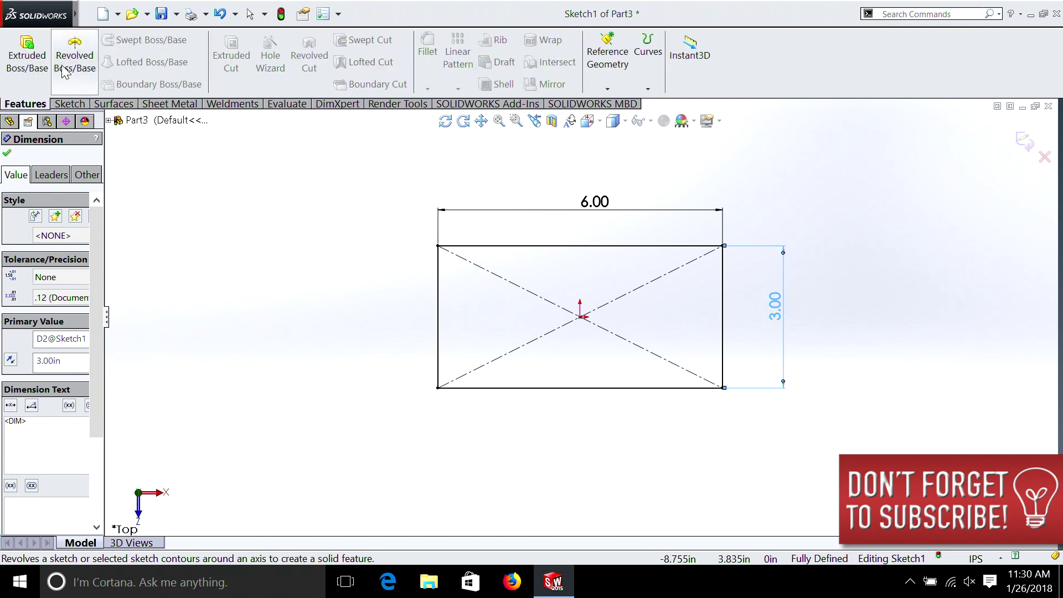
{"action": "left_click", "coordinate": [30, 62]}
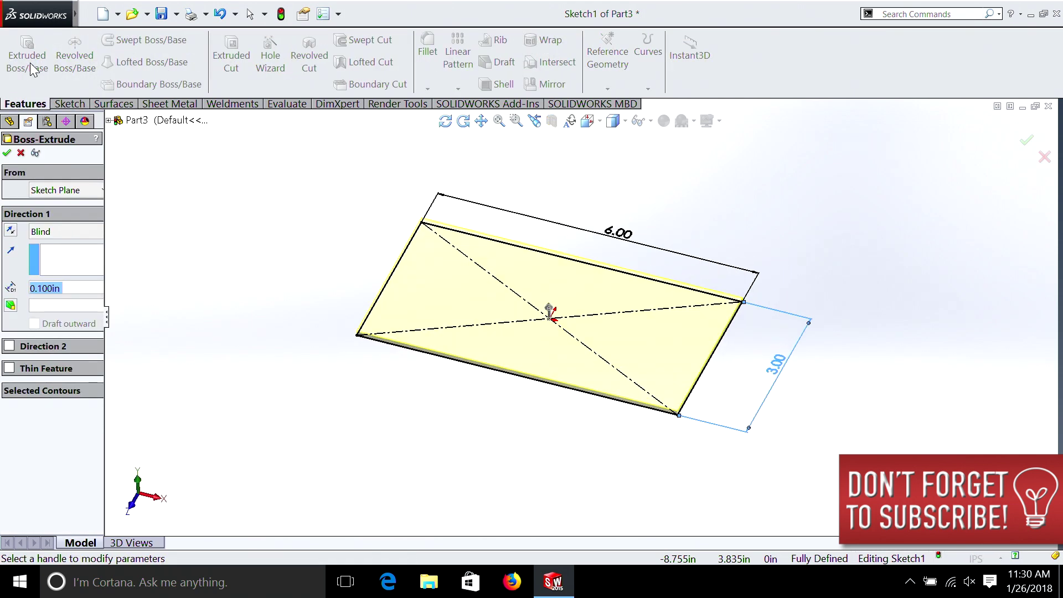
{"action": "type", "text": "1"}
{"action": "key", "text": "Return"}
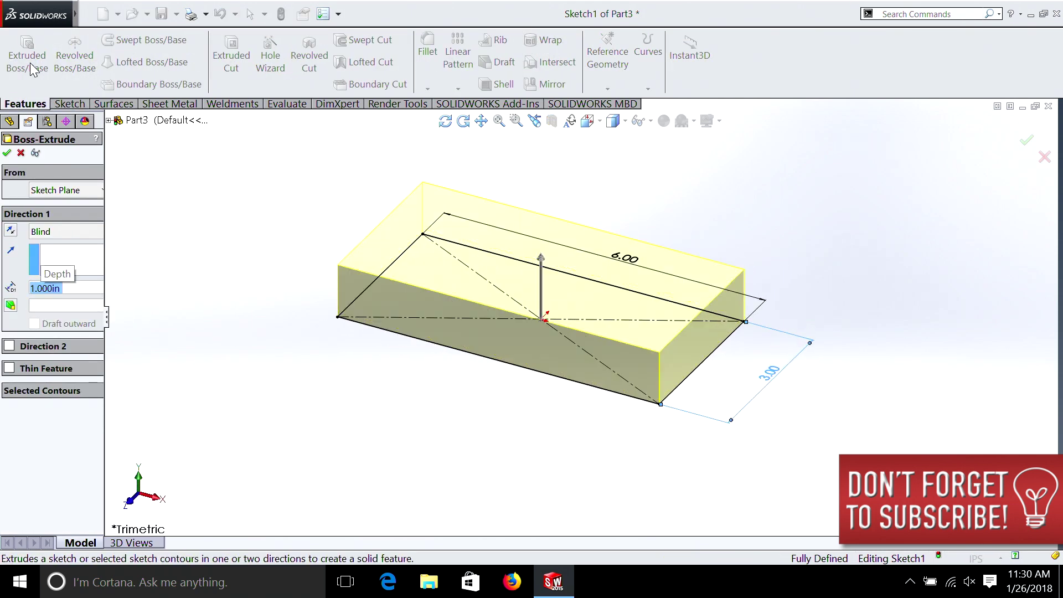
{"action": "left_click", "coordinate": [6, 153]}
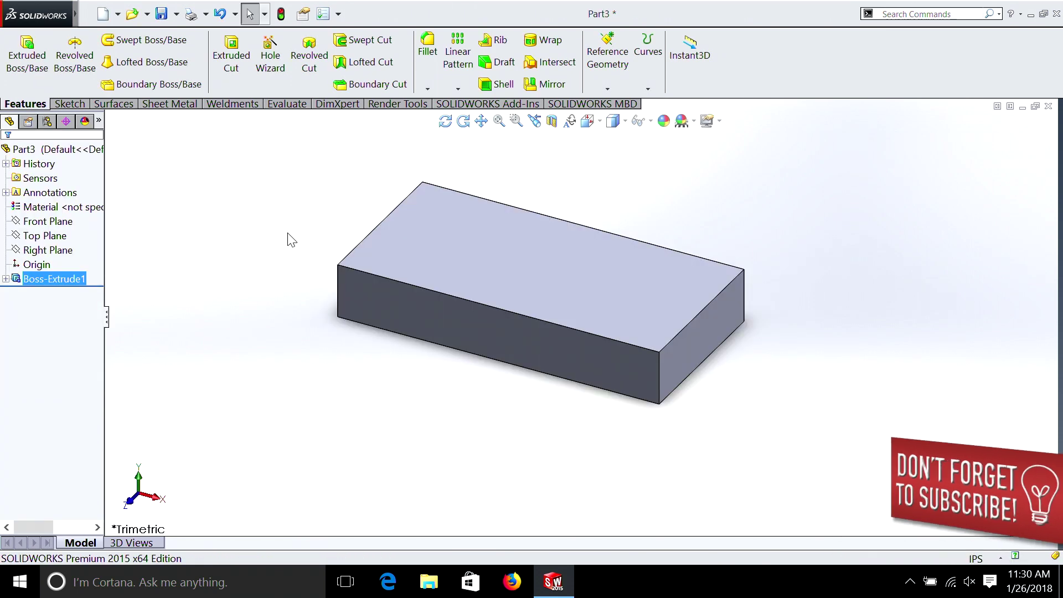
- Reopen Sketch1 for editing and view it straight down
{"action": "left_click", "coordinate": [6, 279]}
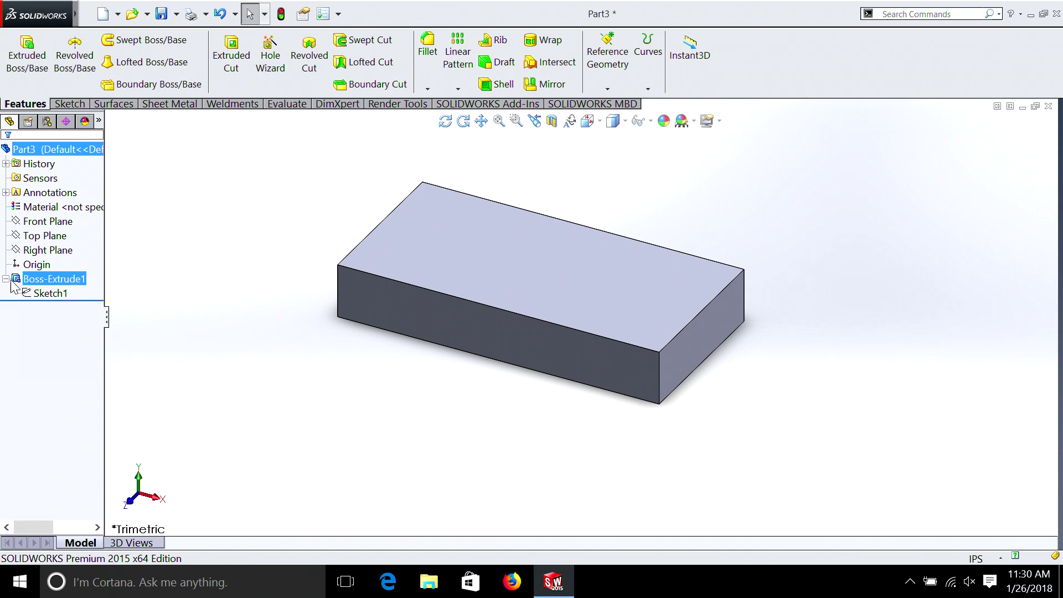
{"action": "right_click", "coordinate": [39, 293]}
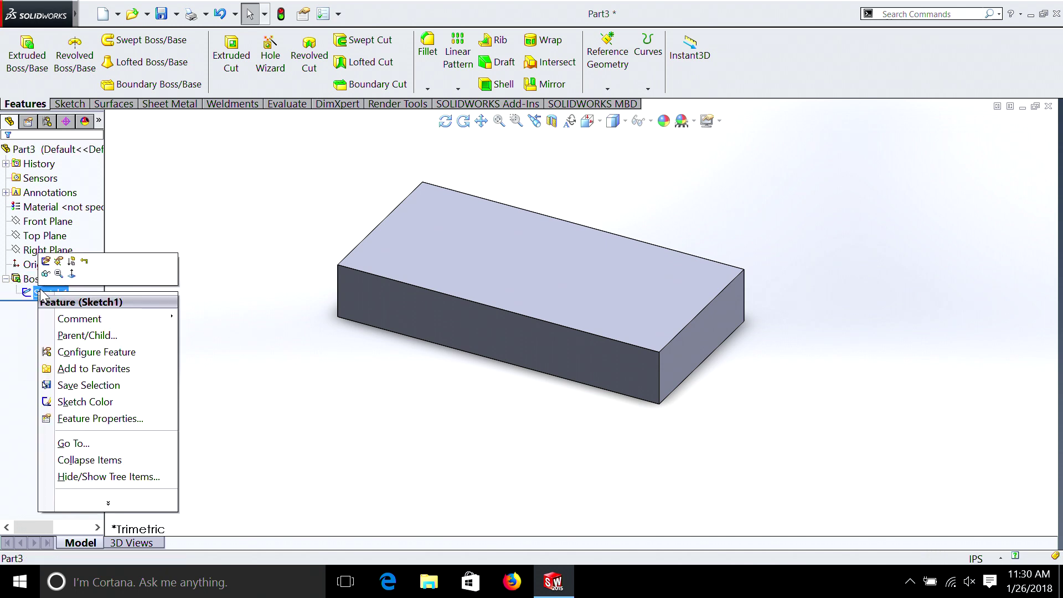
{"action": "left_click", "coordinate": [46, 261]}
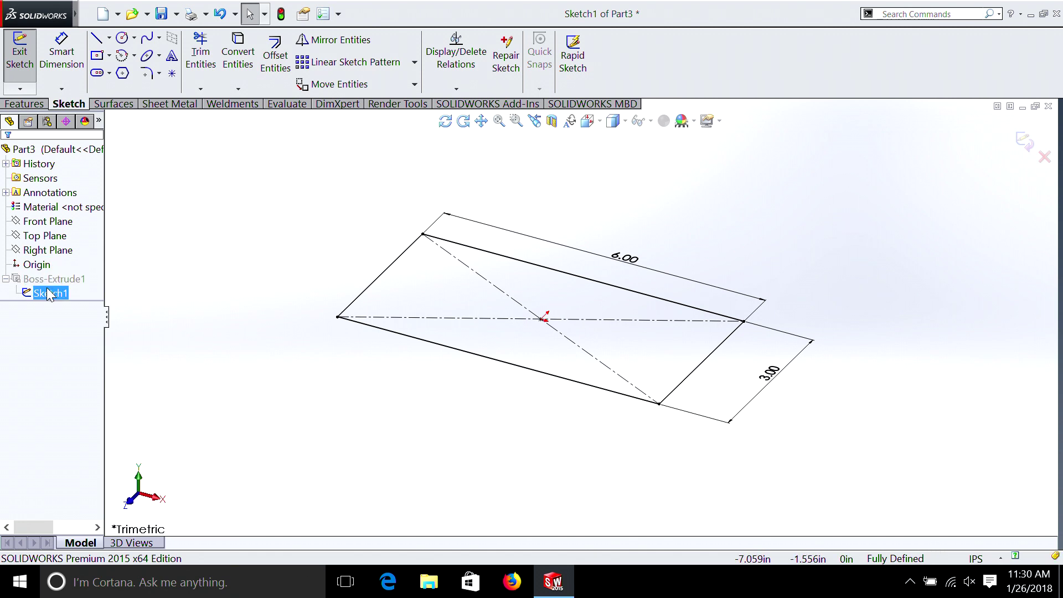
{"action": "right_click", "coordinate": [49, 292]}
{"action": "left_click", "coordinate": [67, 272]}
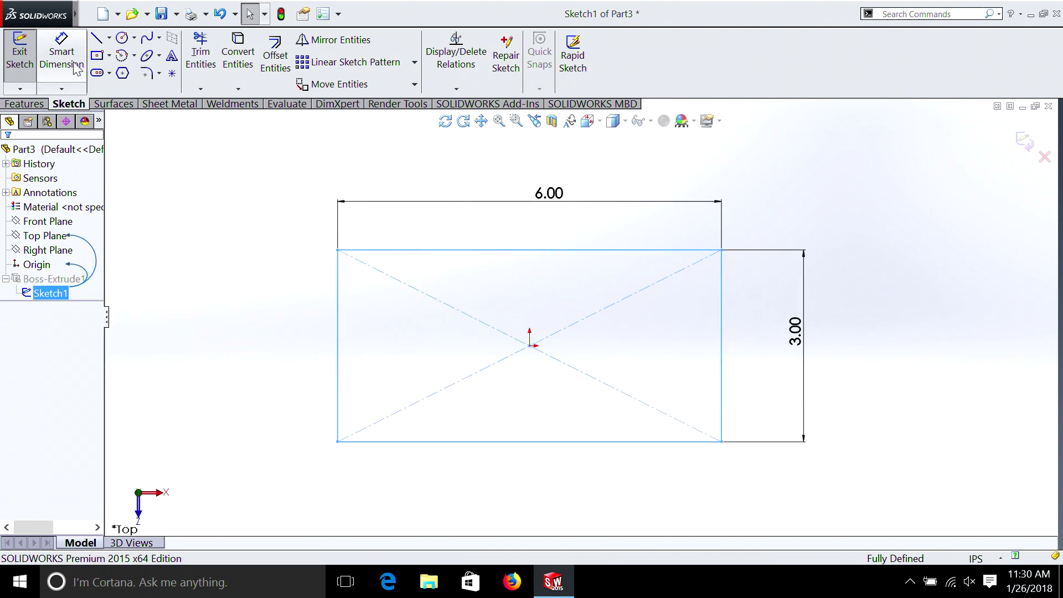
- Fillet all four rectangle corners at 0.25 in and rebuild the block
{"action": "left_click", "coordinate": [146, 73]}
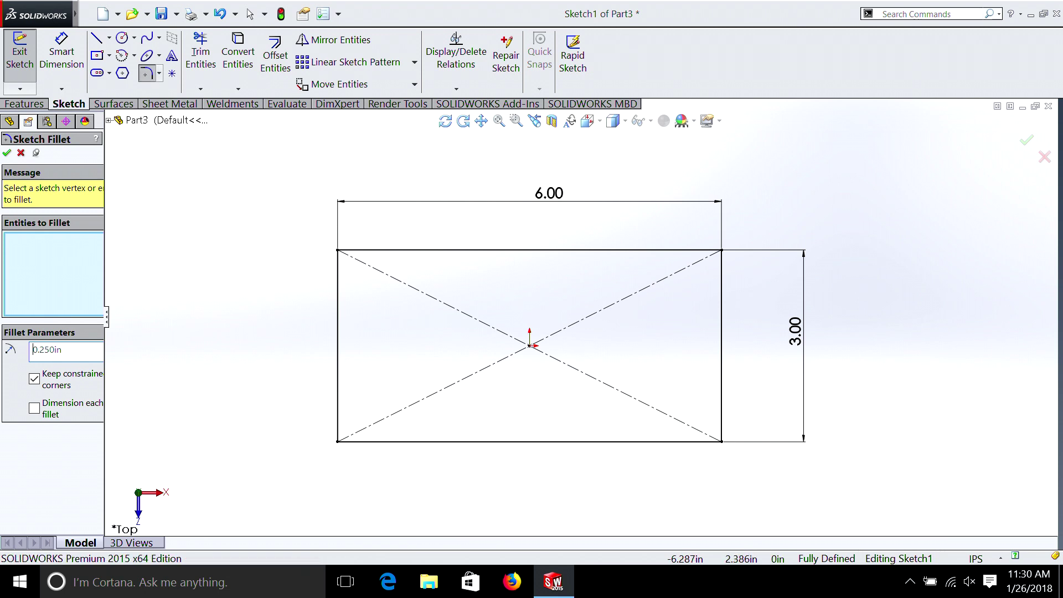
{"action": "left_click", "coordinate": [337, 251]}
{"action": "left_click", "coordinate": [338, 441]}
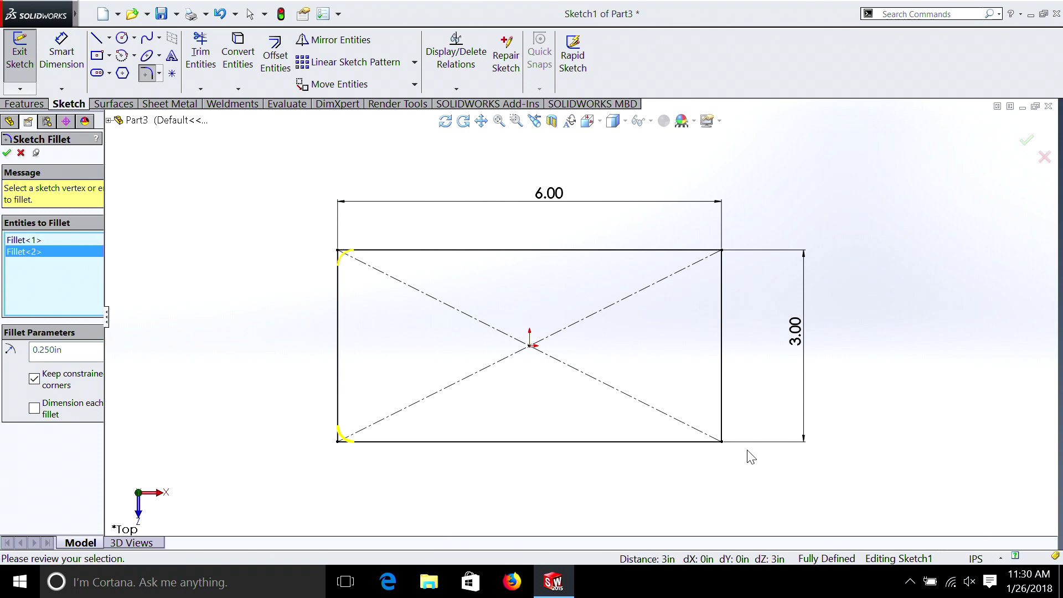
{"action": "left_click", "coordinate": [721, 442]}
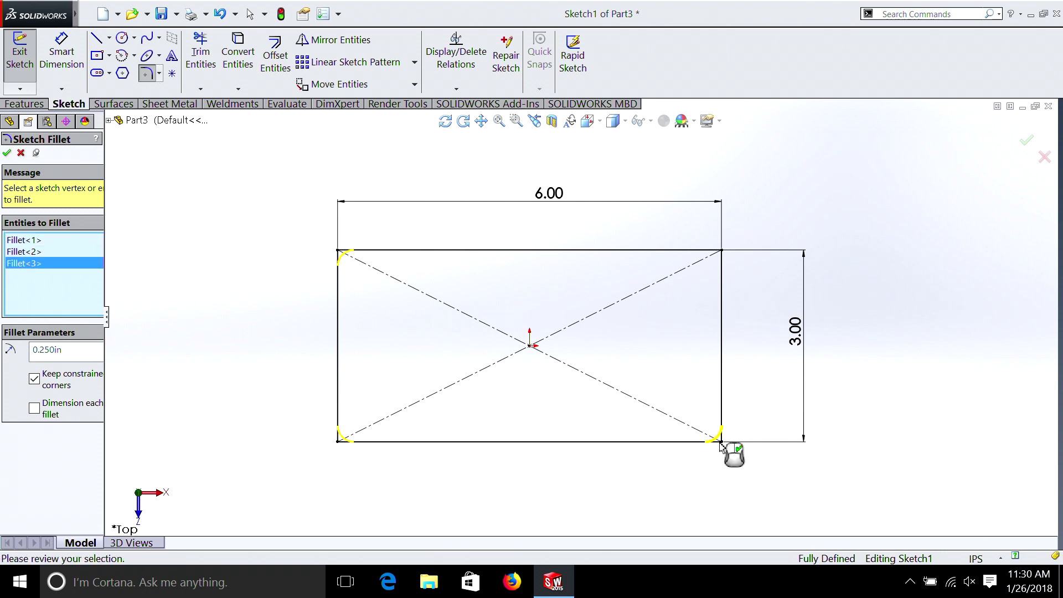
{"action": "left_click", "coordinate": [722, 252]}
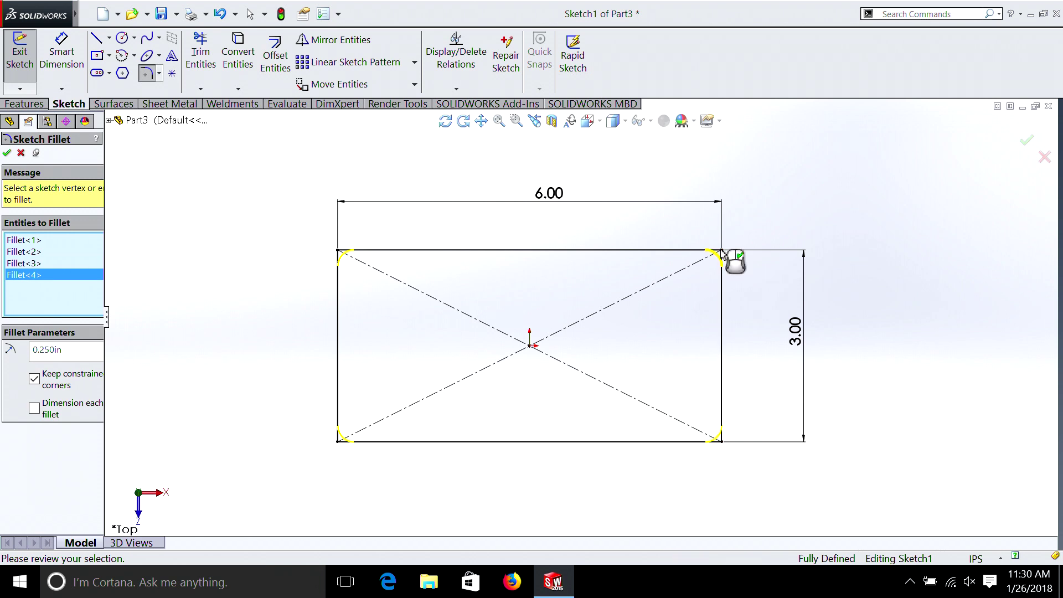
{"action": "left_click", "coordinate": [7, 153]}
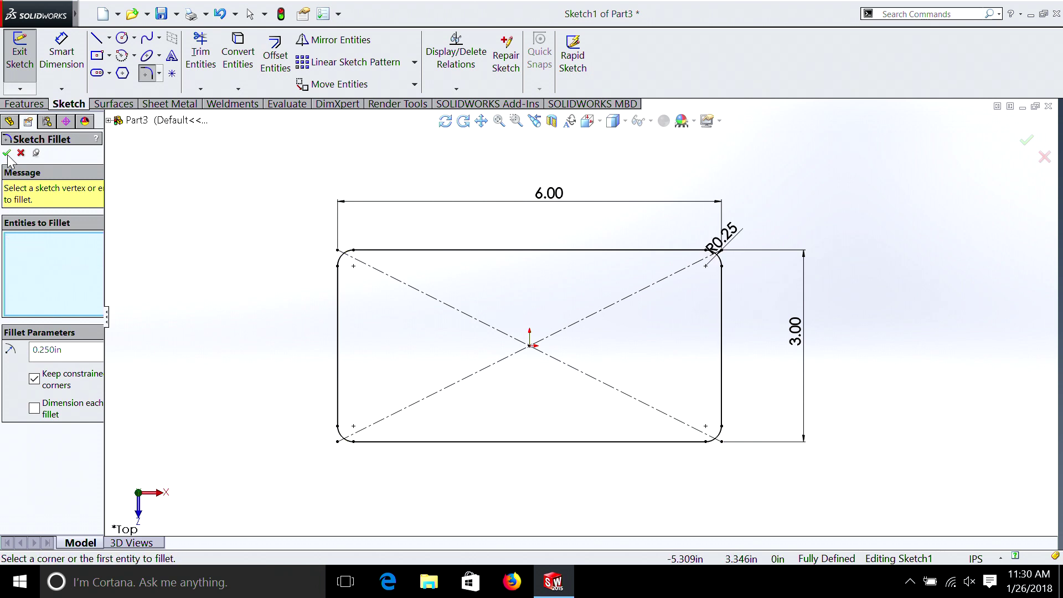
{"action": "left_click", "coordinate": [23, 58]}
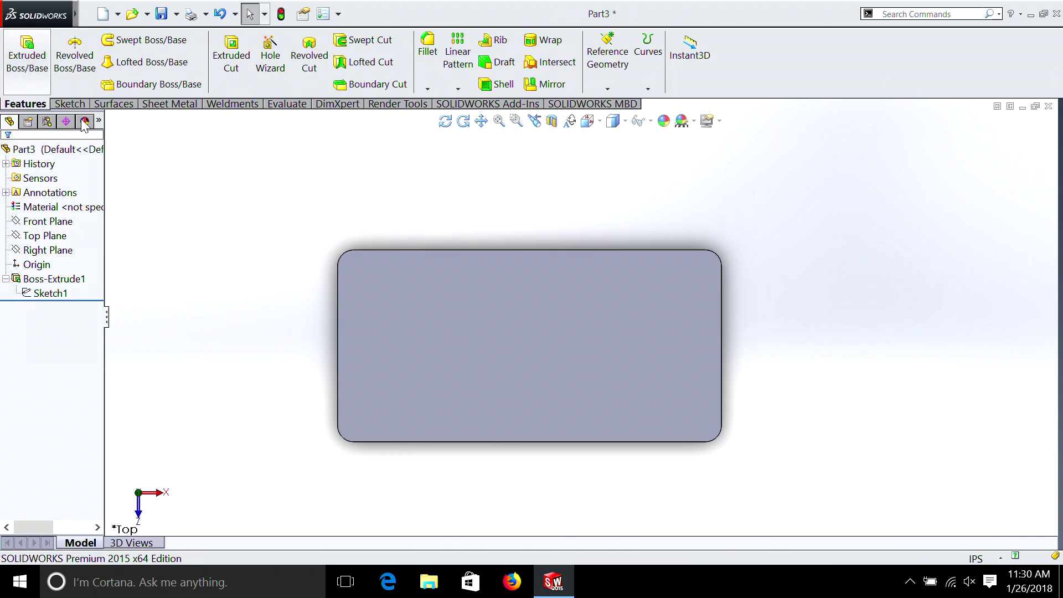
- Rotate the view to tilt the block into a 3-D isometric angle
{"action": "left_click", "coordinate": [446, 121]}
{"action": "mouse_move", "coordinate": [380, 356]}
{"action": "left_mouse_down"}
{"action": "mouse_move", "coordinate": [448, 277]}
{"action": "mouse_move", "coordinate": [350, 195]}
{"action": "mouse_move", "coordinate": [354, 228]}
{"action": "mouse_move", "coordinate": [387, 199]}
{"action": "mouse_move", "coordinate": [415, 233]}
{"action": "mouse_move", "coordinate": [399, 248]}
{"action": "left_mouse_up"}
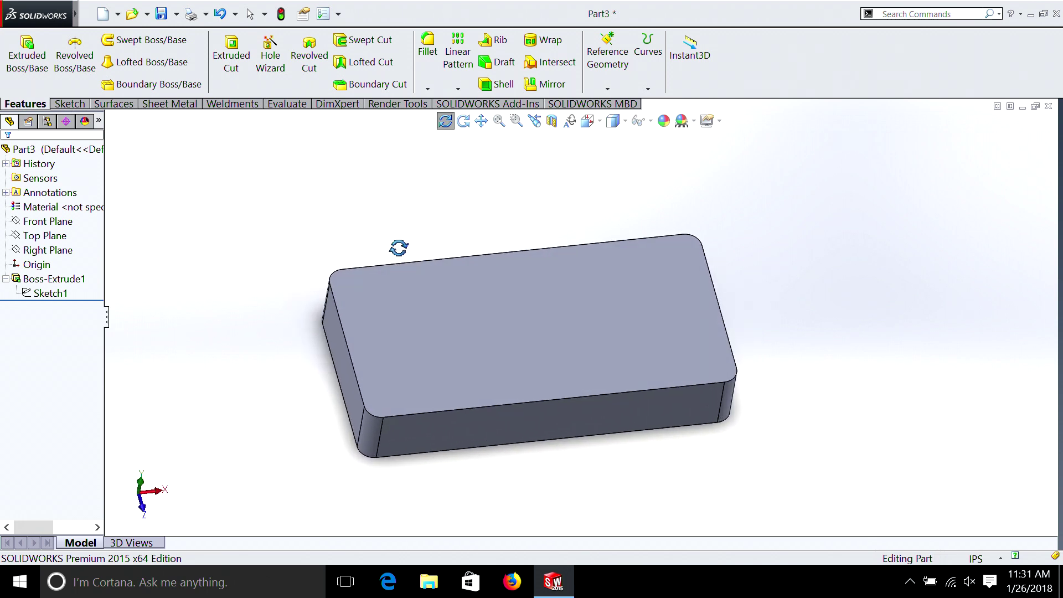
{"action": "left_click", "coordinate": [446, 123]}
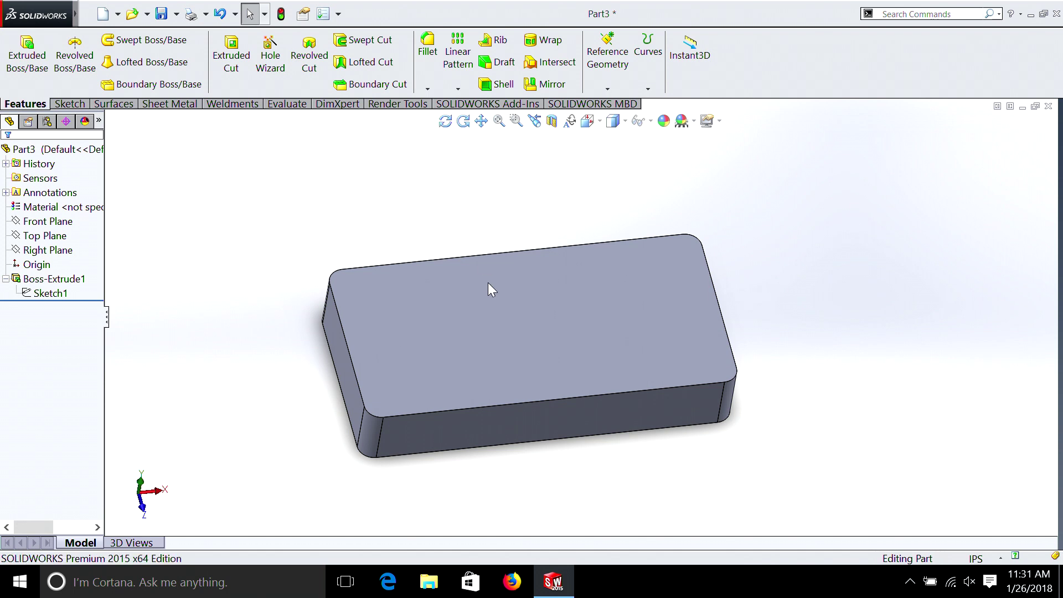
- Draw a center rectangle from the origin in a new sketch on the block's top face
{"action": "right_click", "coordinate": [494, 304]}
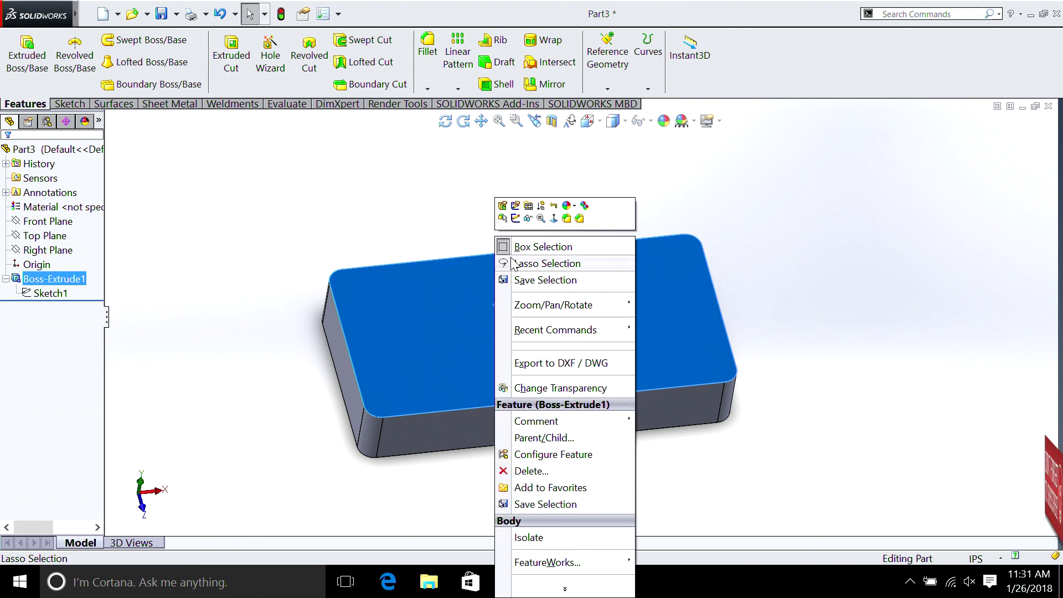
{"action": "left_click", "coordinate": [503, 217]}
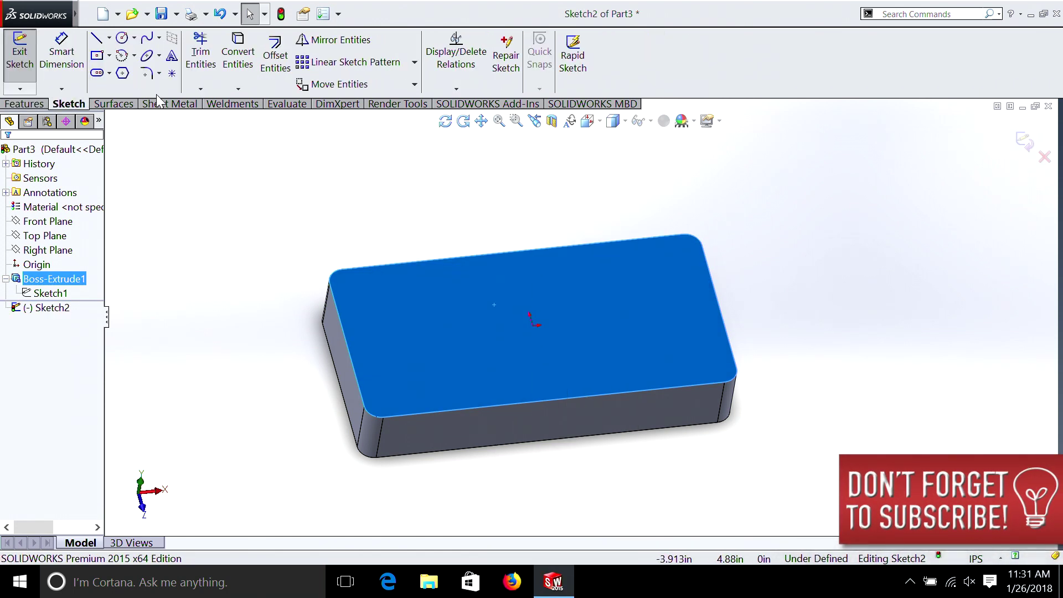
{"action": "left_click", "coordinate": [98, 58]}
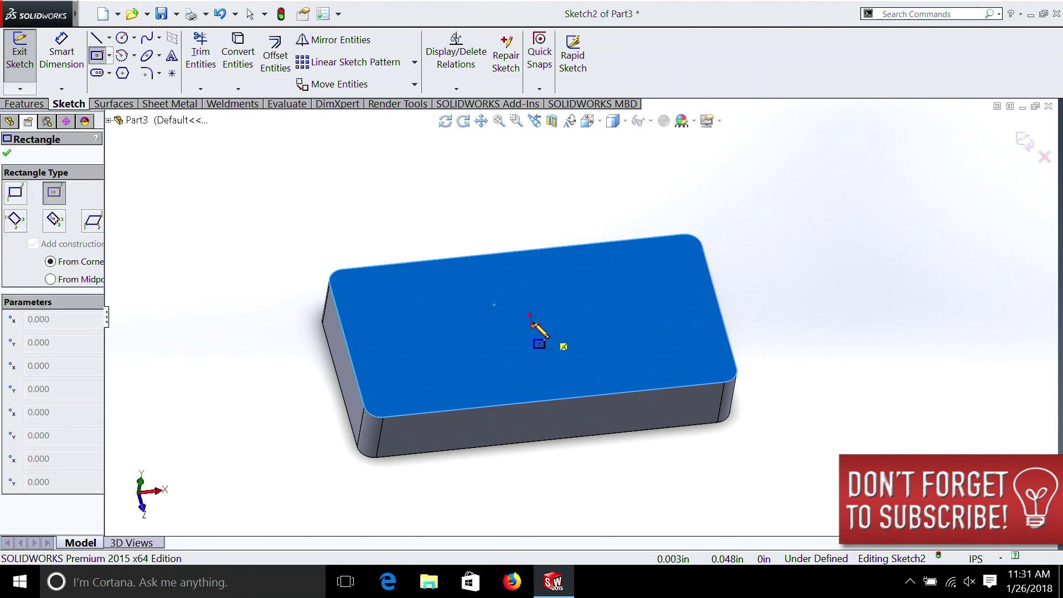
{"action": "left_click", "coordinate": [533, 326]}
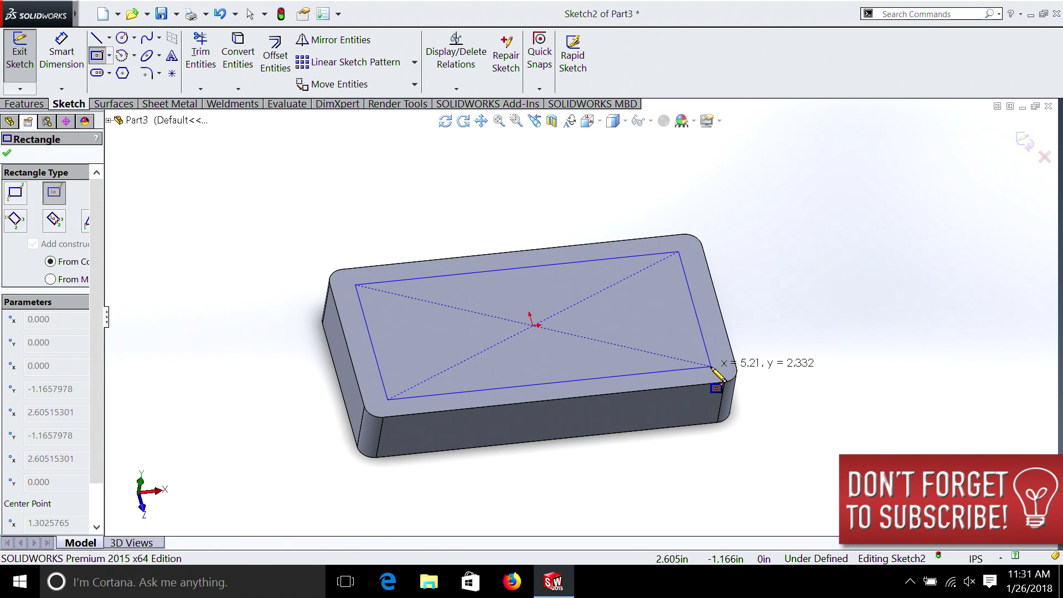
{"action": "left_click", "coordinate": [707, 367]}
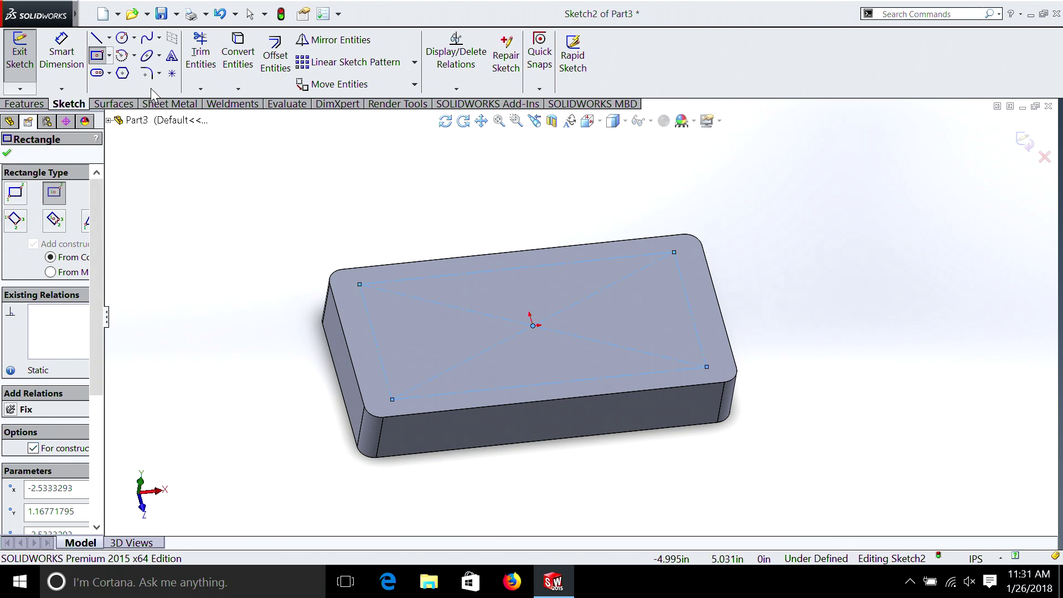
- Dimension the inset rectangle 5.50 by 2.50 in and exit the sketch
{"action": "left_click", "coordinate": [62, 53]}
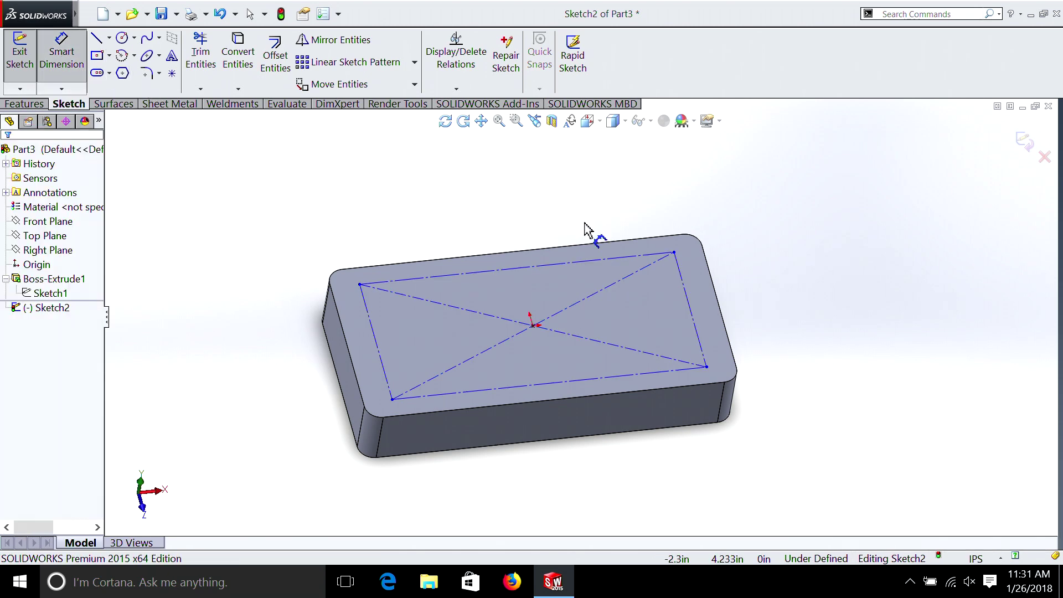
{"action": "left_click", "coordinate": [574, 265]}
{"action": "left_click", "coordinate": [435, 206]}
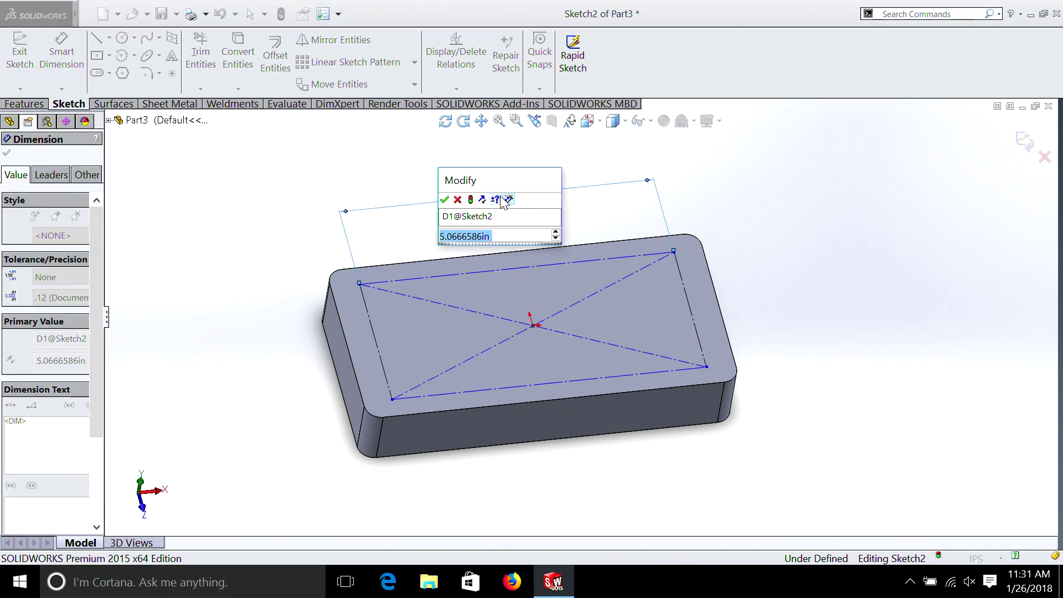
{"action": "type", "text": "5.5"}
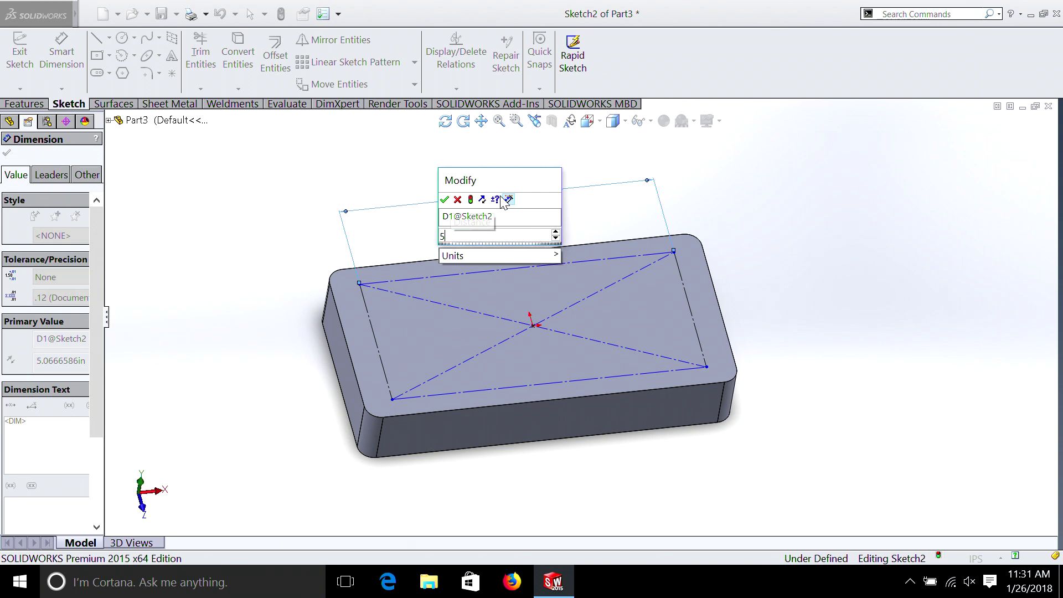
{"action": "key", "text": "Return"}
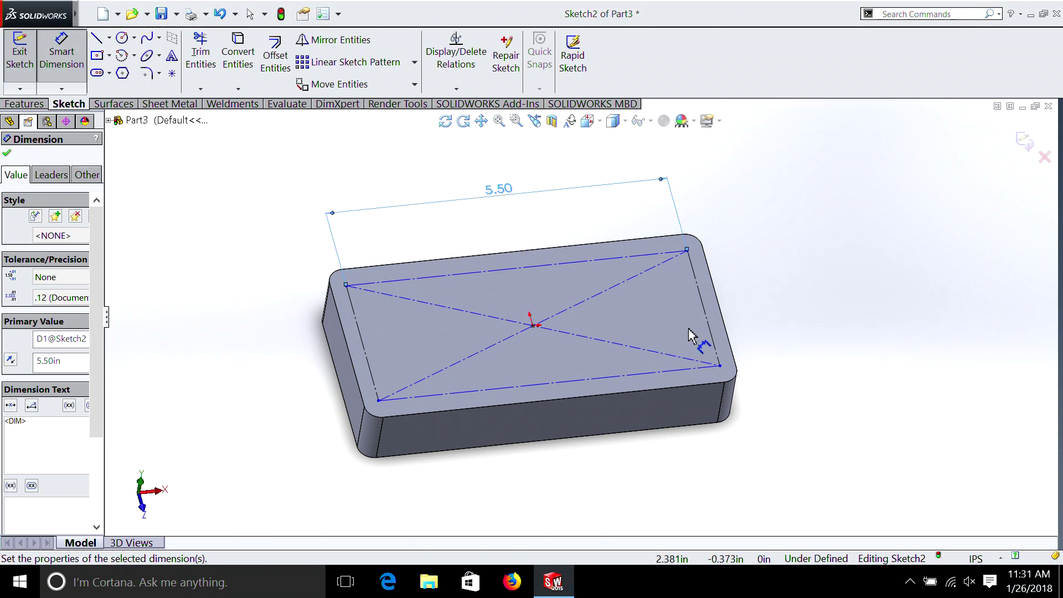
{"action": "left_click", "coordinate": [710, 323]}
{"action": "left_click", "coordinate": [789, 307]}
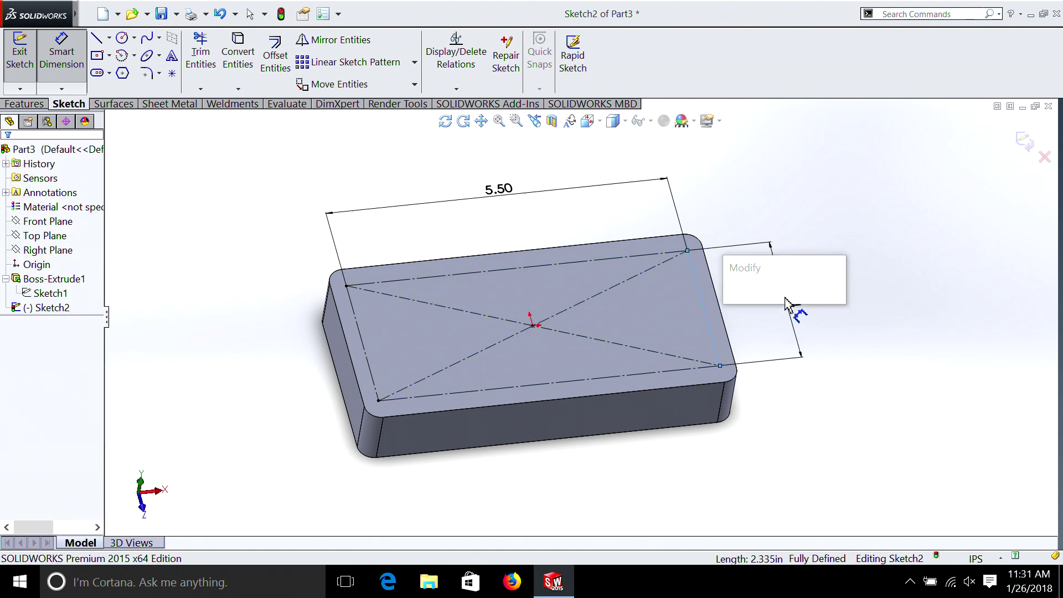
{"action": "type", "text": "2.5"}
{"action": "key", "text": "Return"}
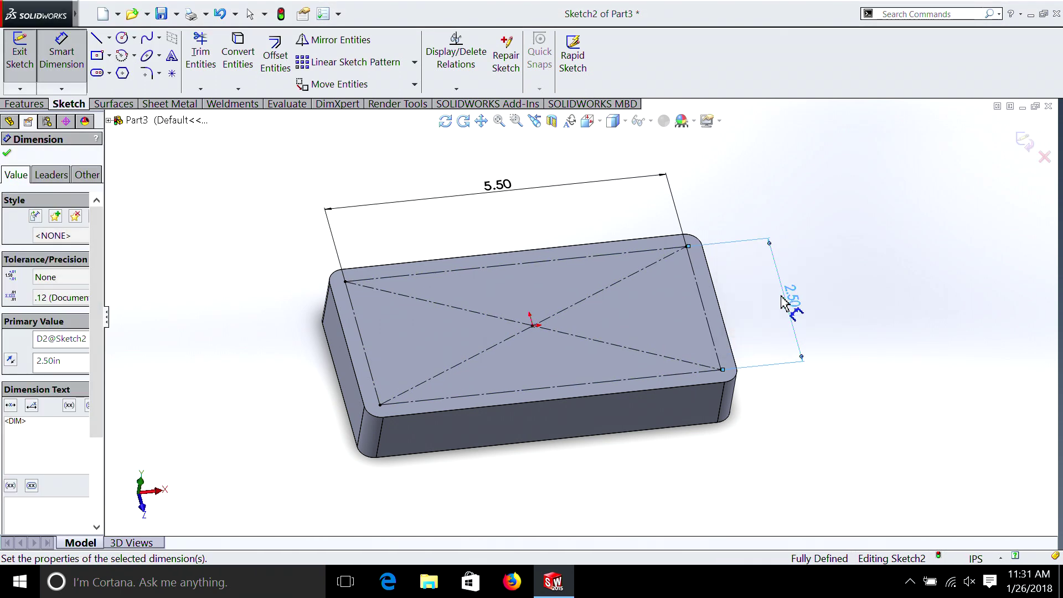
{"action": "left_click", "coordinate": [16, 53]}
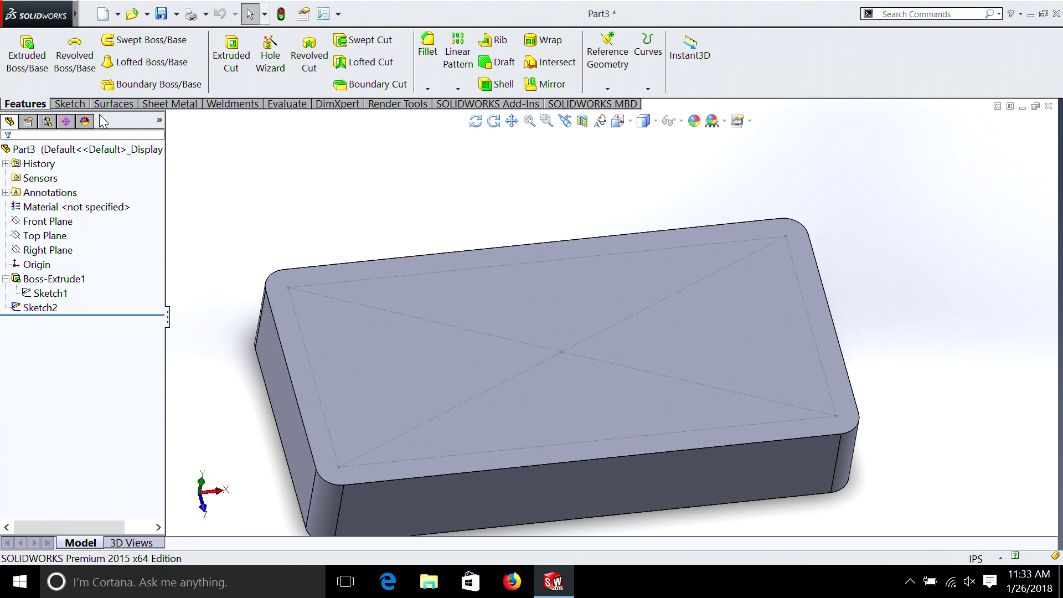
- Set up a Hole Wizard countersink for an ANSI Inch #6 flat head screw, Through All
{"action": "left_click", "coordinate": [264, 48]}
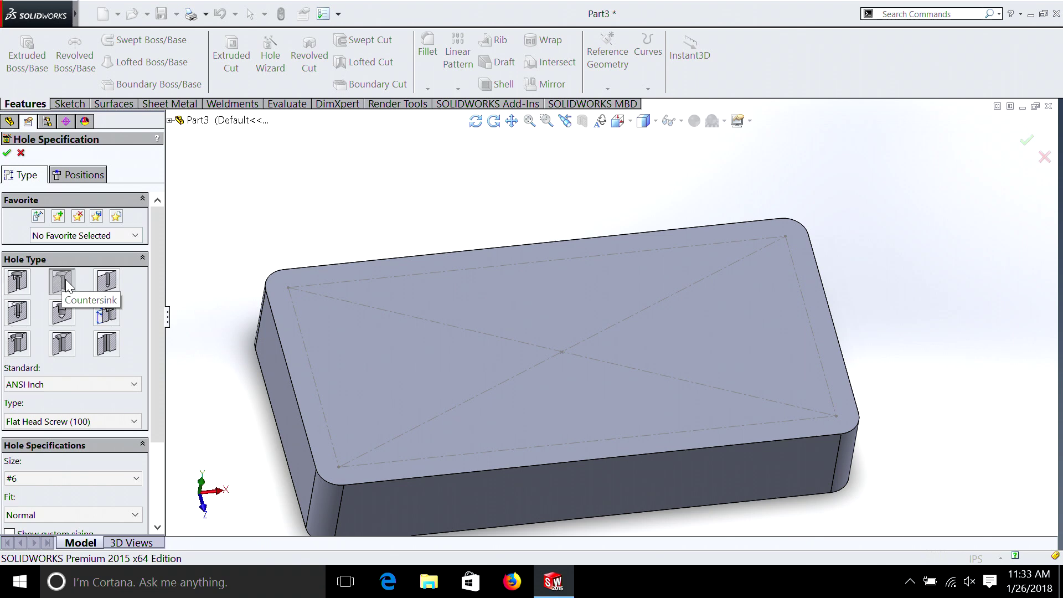
{"action": "left_click_drag", "start_coordinate": [151, 302], "coordinate": [157, 393]}
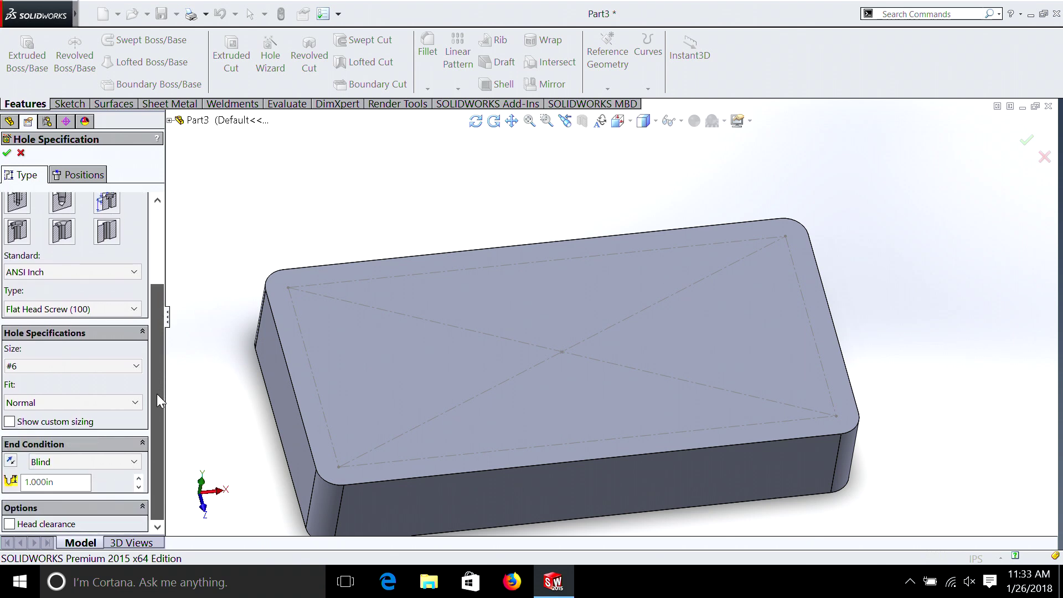
{"action": "left_click", "coordinate": [69, 368]}
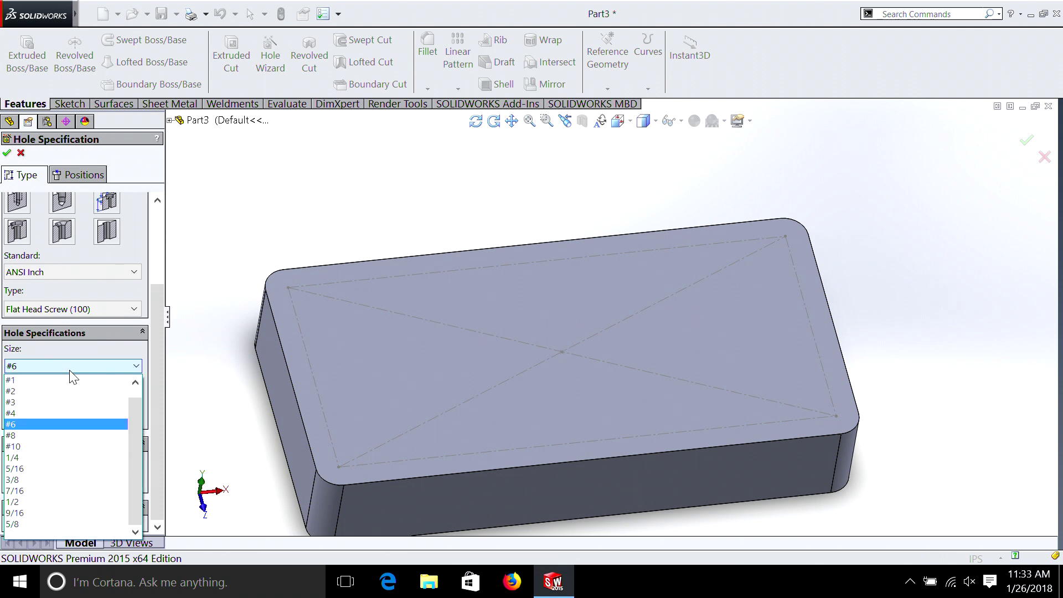
{"action": "left_click", "coordinate": [42, 423]}
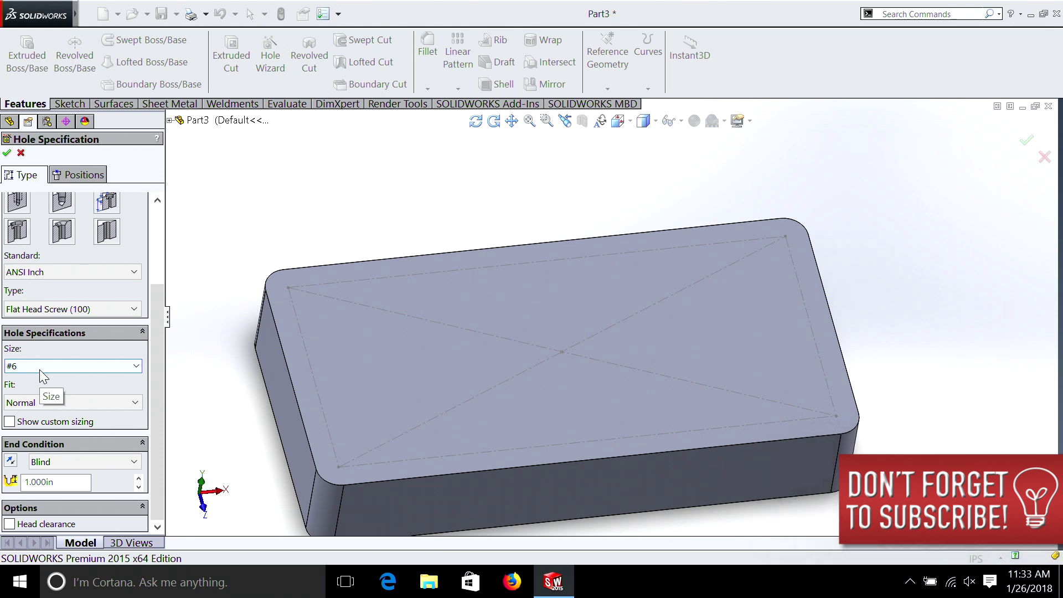
{"action": "left_click", "coordinate": [92, 462]}
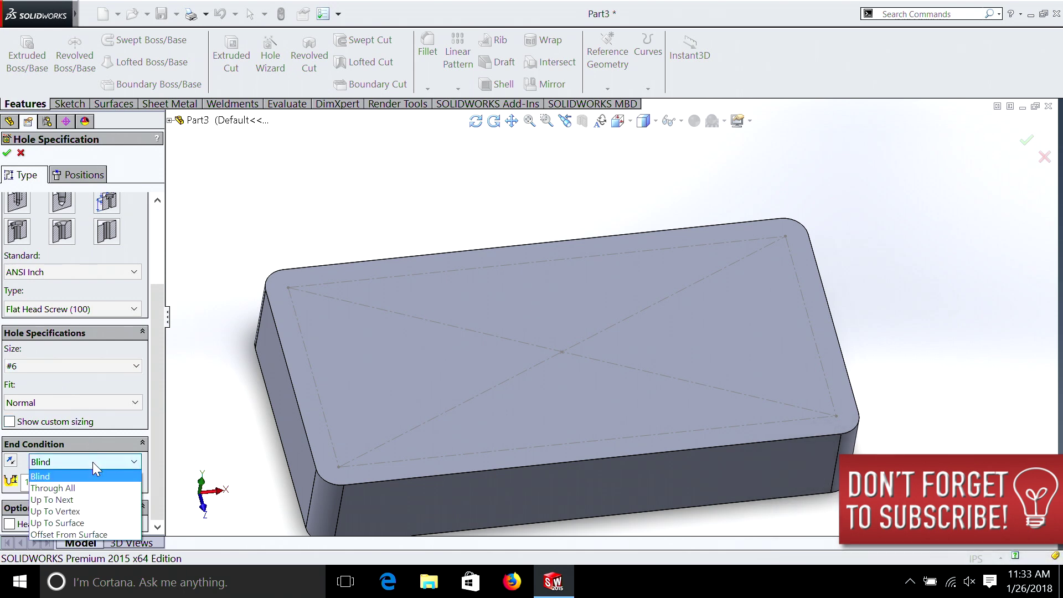
{"action": "left_click", "coordinate": [81, 487]}
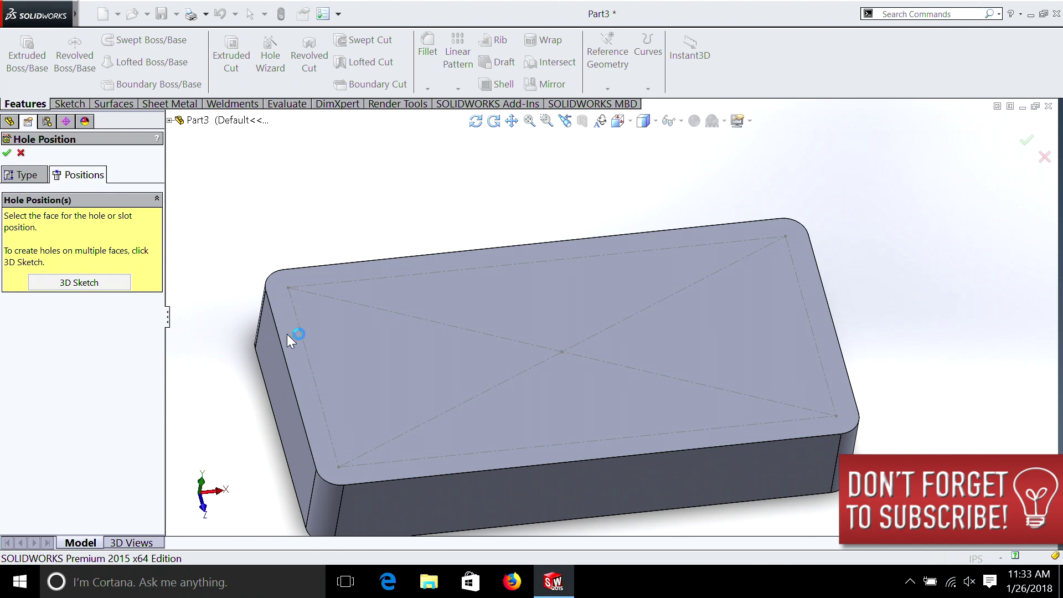
- Place #6 countersunk holes at the four corners of the inset rectangle and accept
{"action": "left_click", "coordinate": [288, 288]}
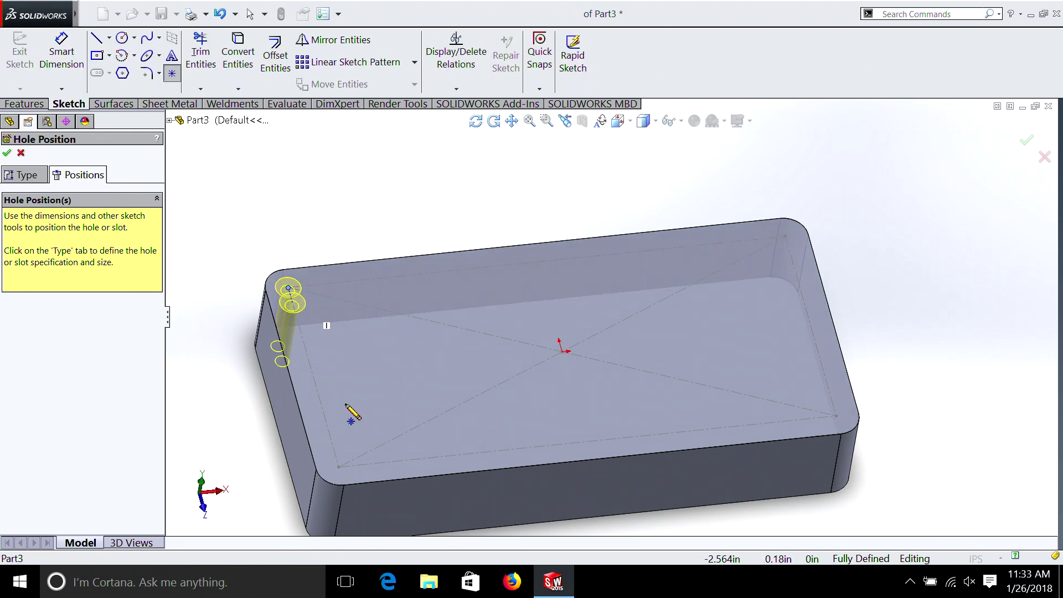
{"action": "left_click", "coordinate": [338, 469]}
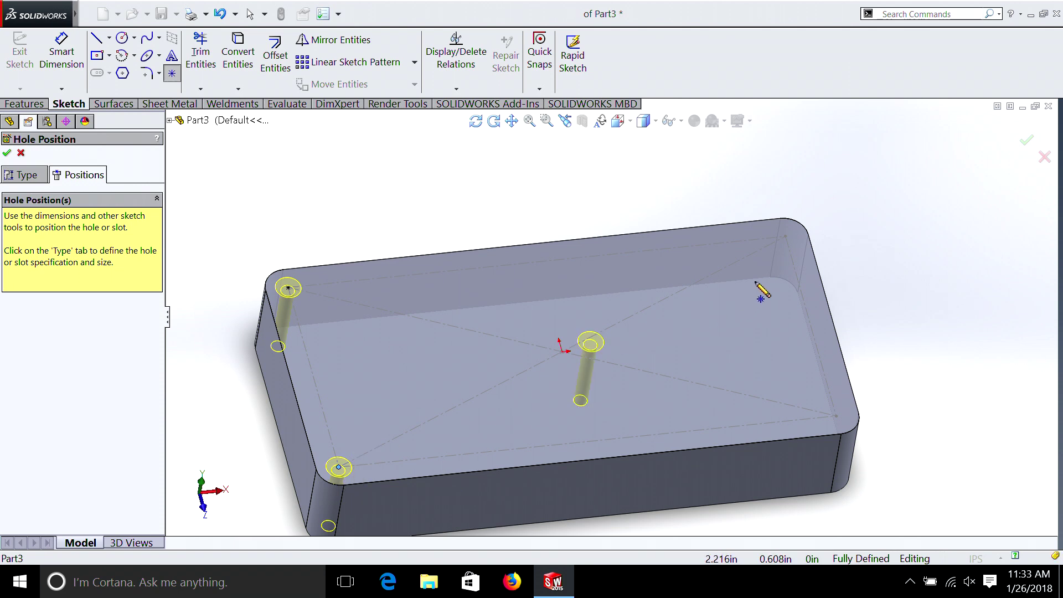
{"action": "left_click", "coordinate": [785, 237]}
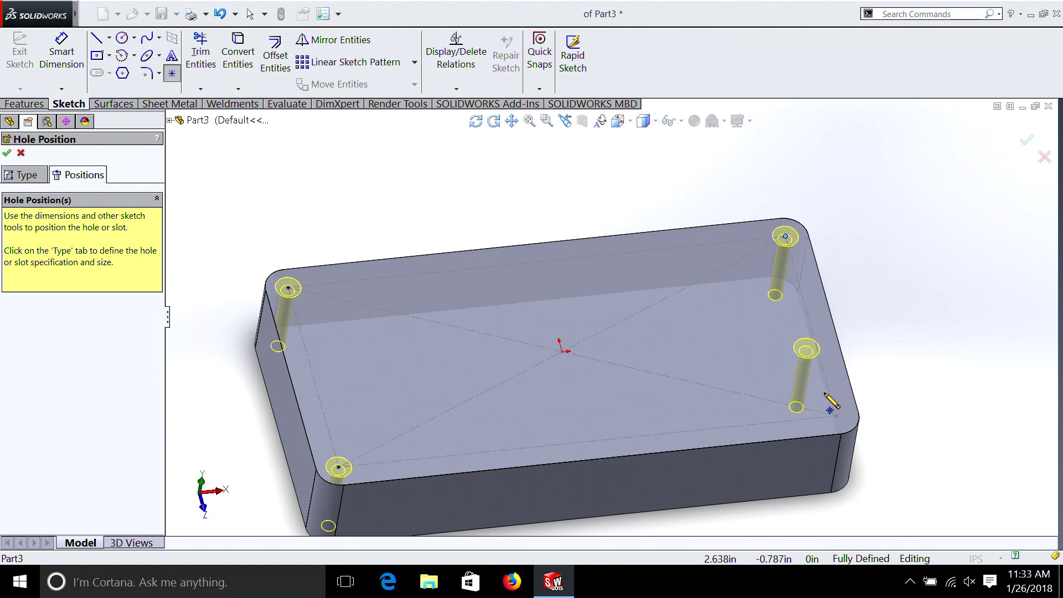
{"action": "left_click", "coordinate": [836, 416]}
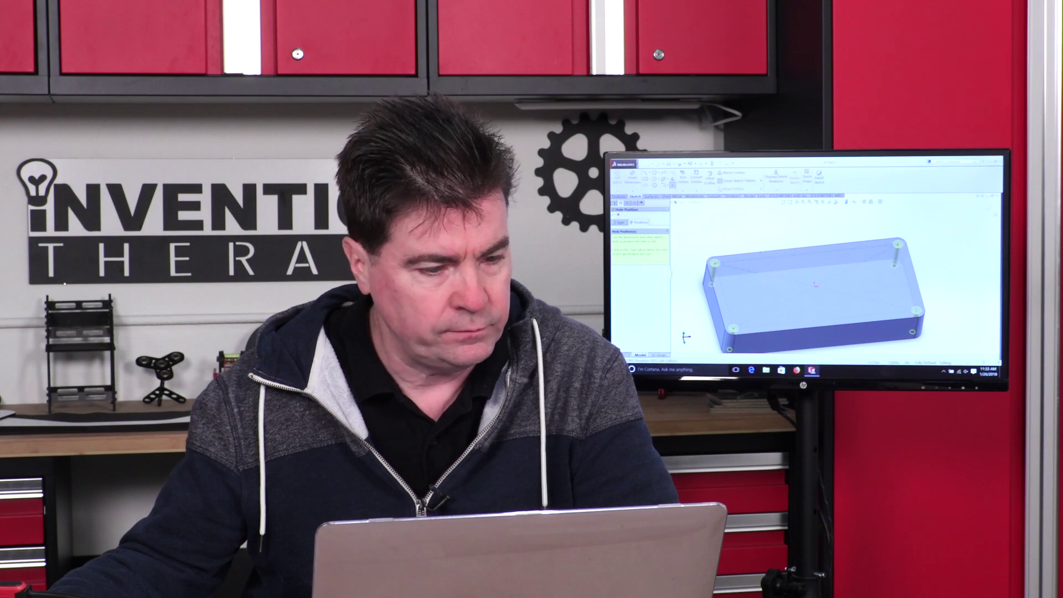
{"action": "key", "text": "Return"}
- Make Sketch2's rectangle and diagonal lines visible on the block's top face
{"action": "right_click", "coordinate": [39, 306]}
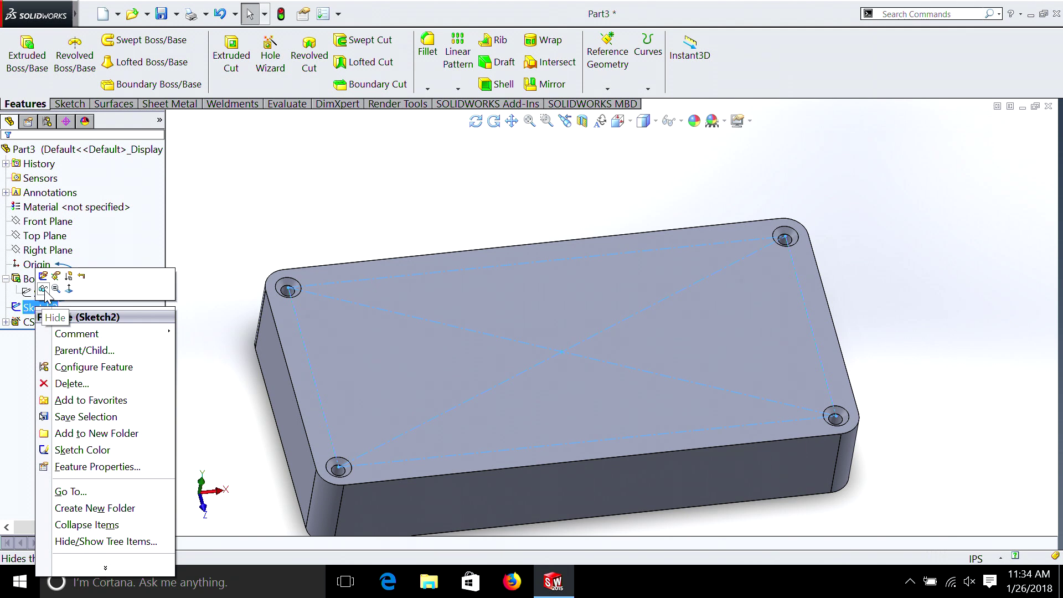
{"action": "left_click", "coordinate": [44, 289]}
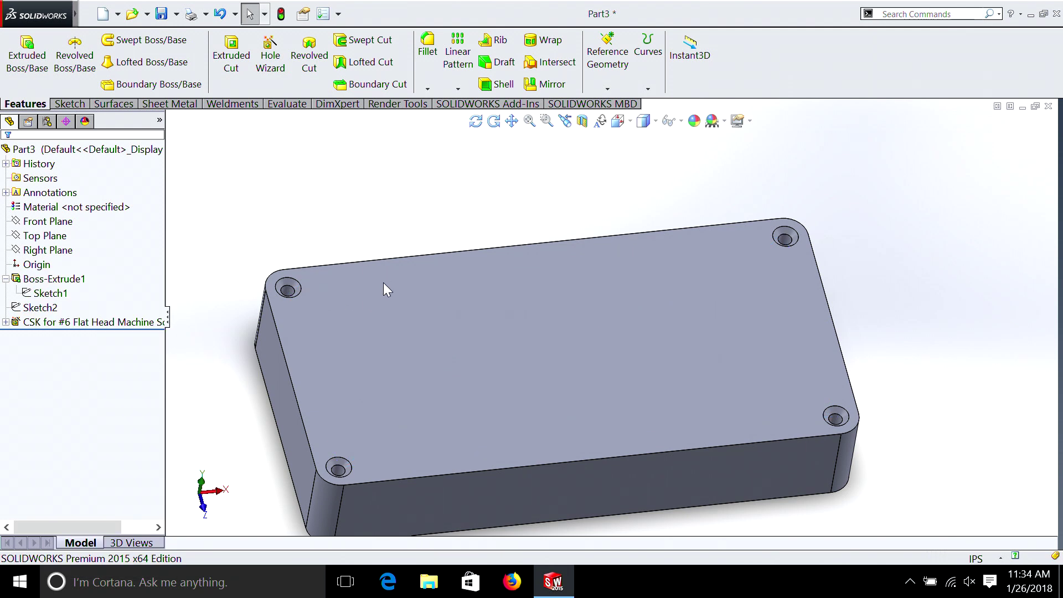
{"action": "left_click", "coordinate": [41, 307]}
{"action": "right_click", "coordinate": [45, 310]}
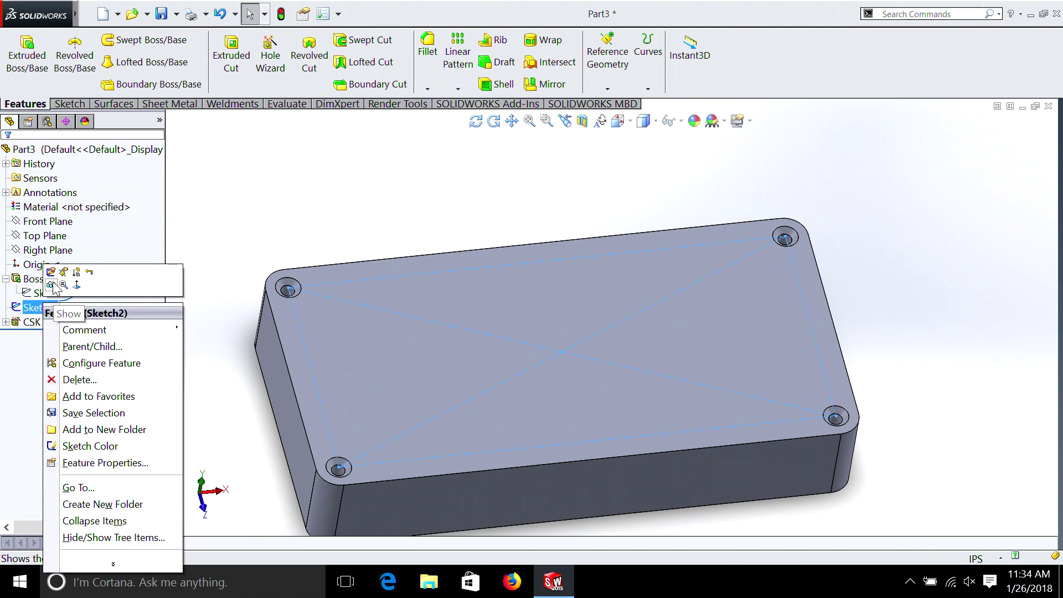
{"action": "left_click", "coordinate": [53, 283]}
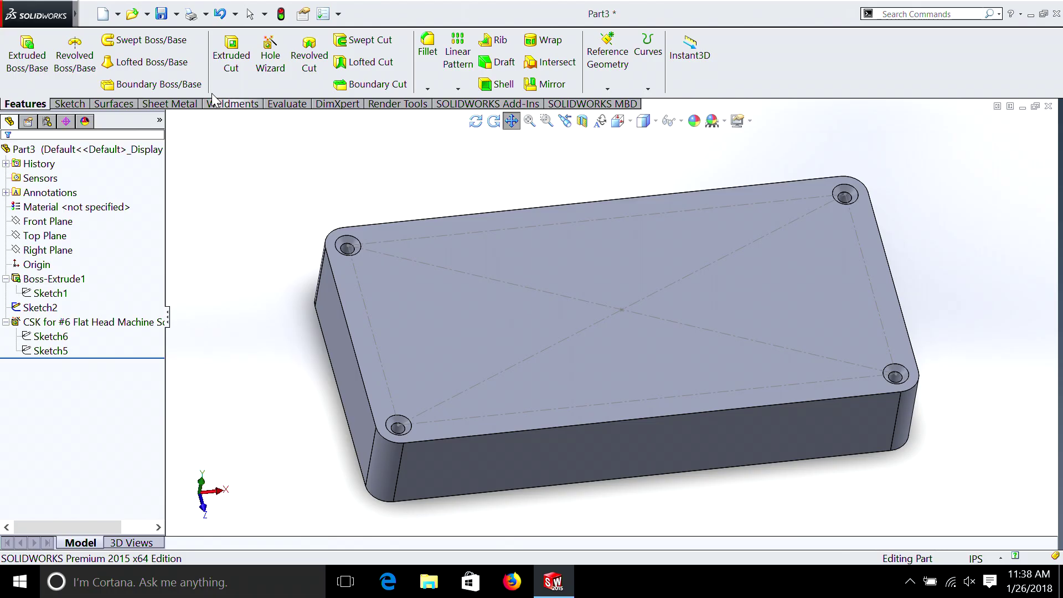
- Set up a 1/4-20 tapped hole, 0.875 in blind, 0.625 in thread, with near-side countersink
{"action": "left_click", "coordinate": [269, 52]}
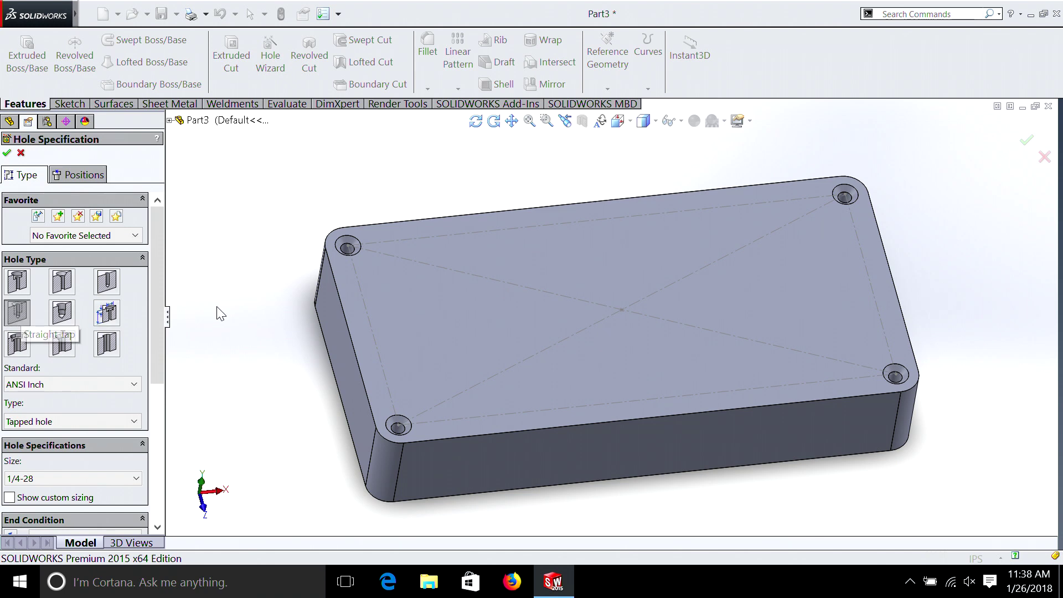
{"action": "scroll", "coordinate": [161, 331], "scroll_direction": "down", "scroll_amount": 1}
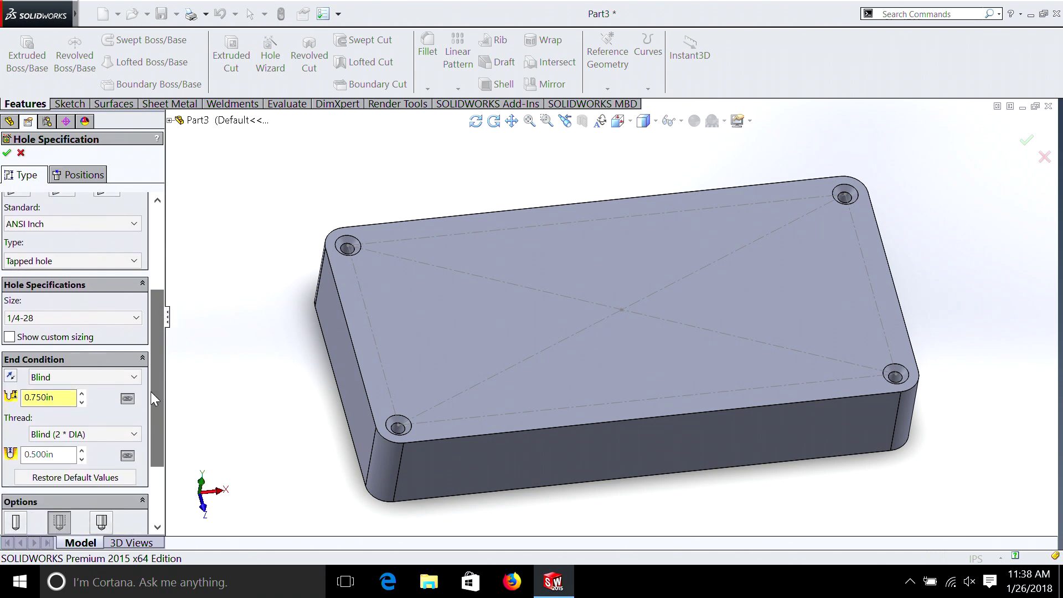
{"action": "left_click", "coordinate": [37, 321]}
{"action": "scroll", "coordinate": [78, 353], "scroll_direction": "up", "scroll_amount": 3}
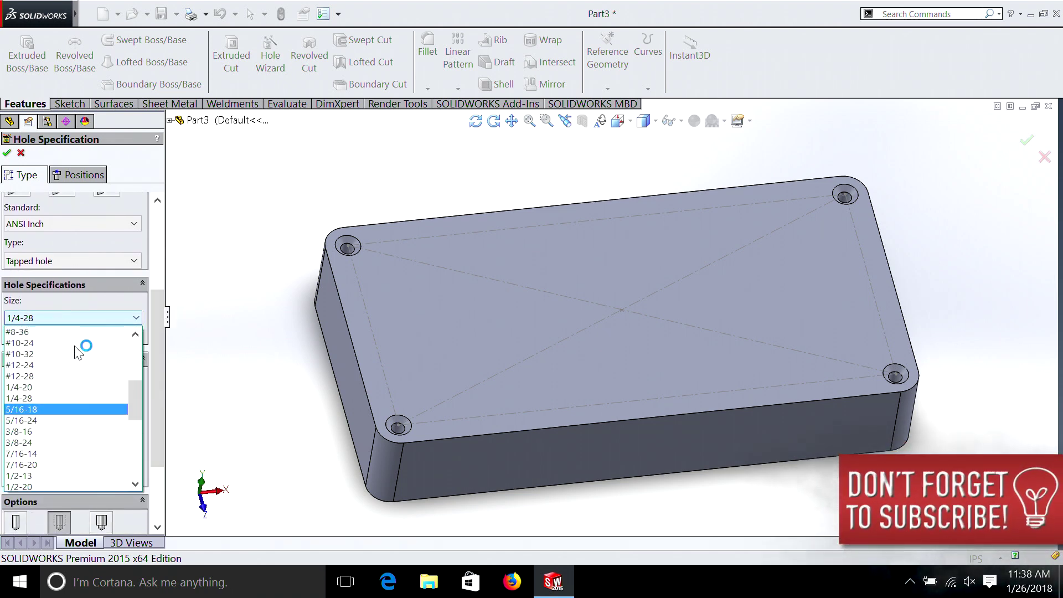
{"action": "left_click", "coordinate": [22, 387]}
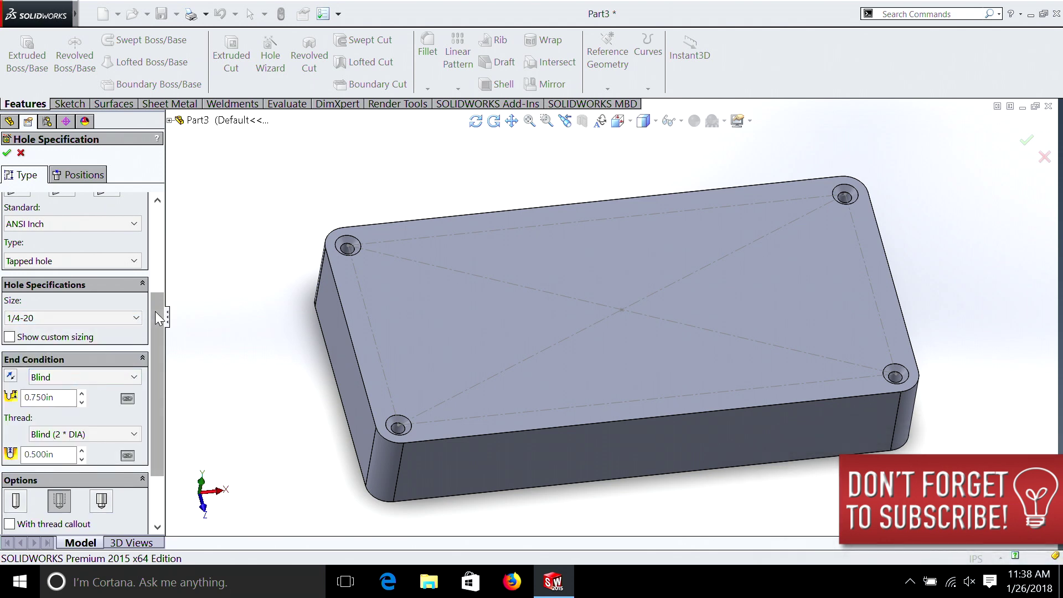
{"action": "left_click_drag", "start_coordinate": [155, 312], "coordinate": [153, 343]}
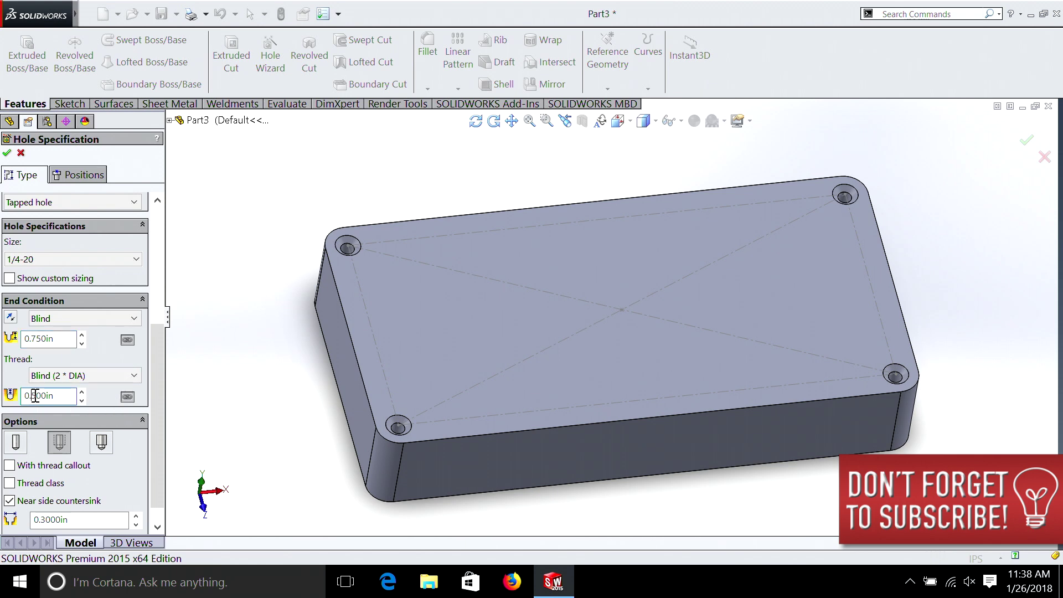
{"action": "type", "text": "62"}
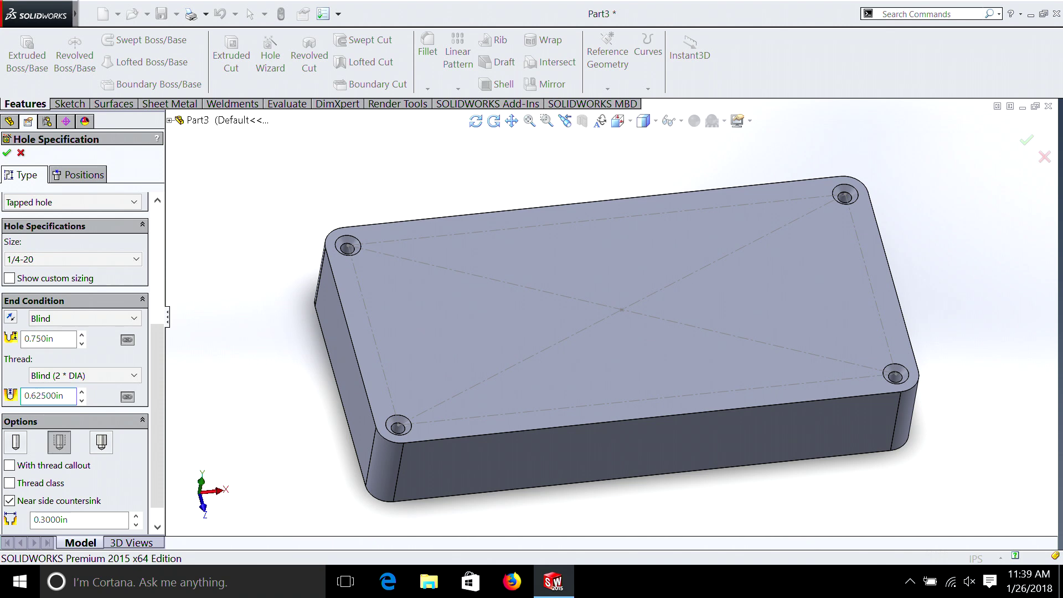
{"action": "scroll", "coordinate": [161, 364], "scroll_direction": "down", "scroll_amount": 2}
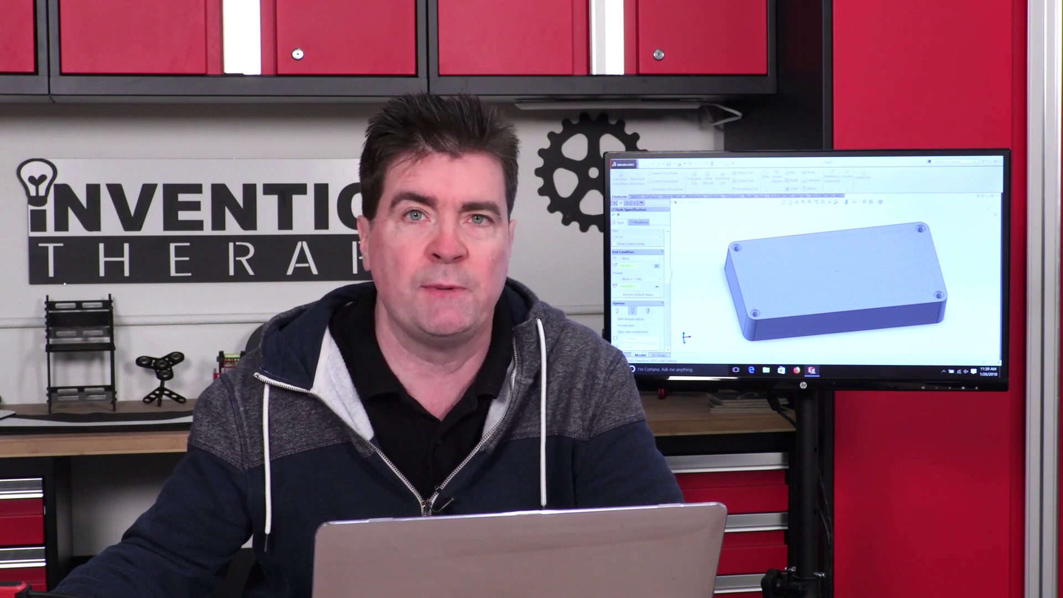
{"action": "left_click", "coordinate": [10, 479]}
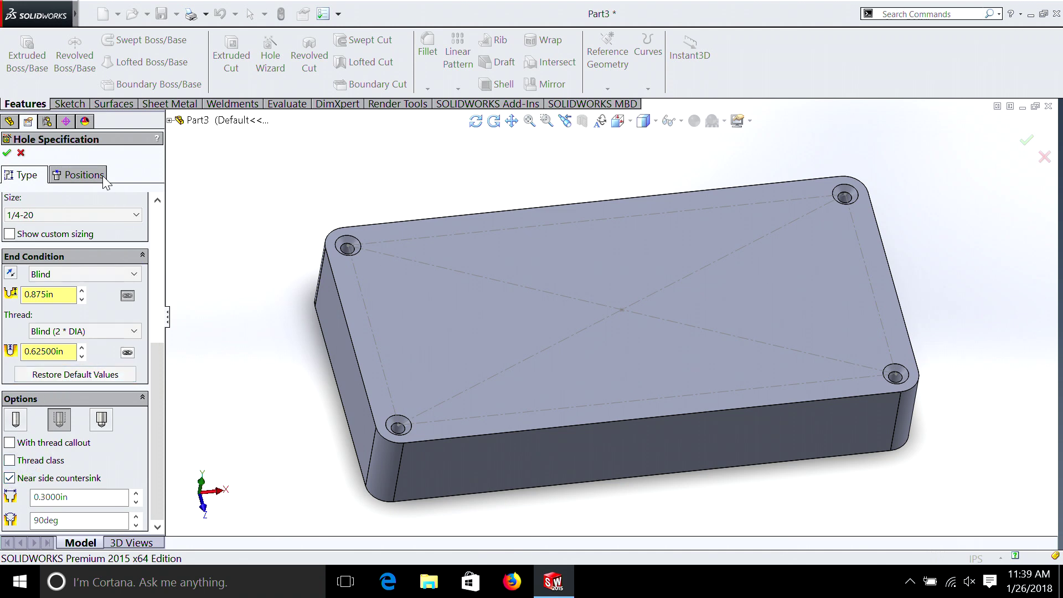
- Position the 1/4-20 tapped hole at the centre of the top face and create it
{"action": "left_click", "coordinate": [80, 176]}
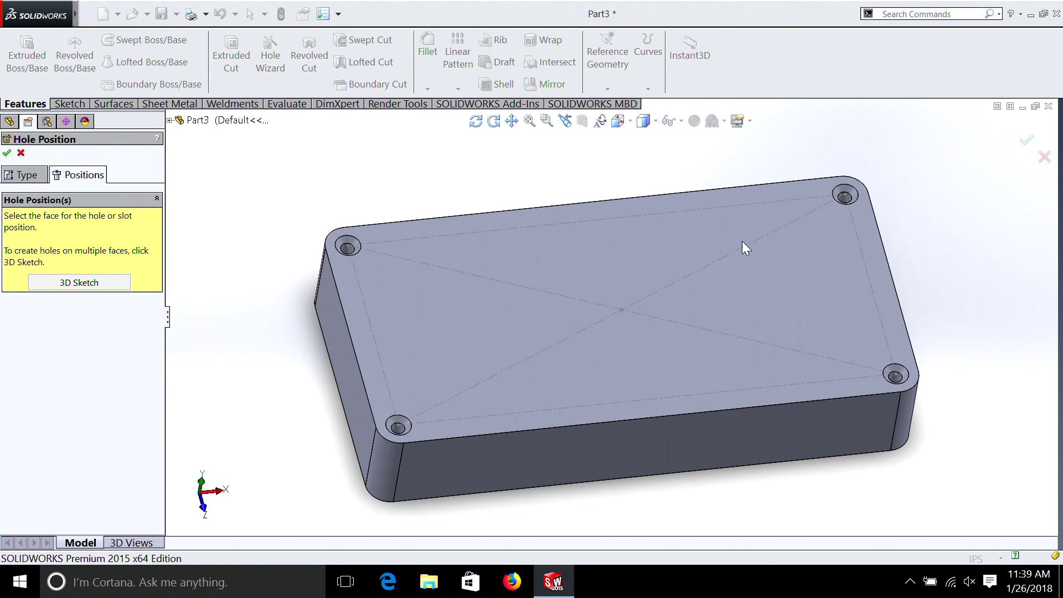
{"action": "left_click", "coordinate": [625, 277]}
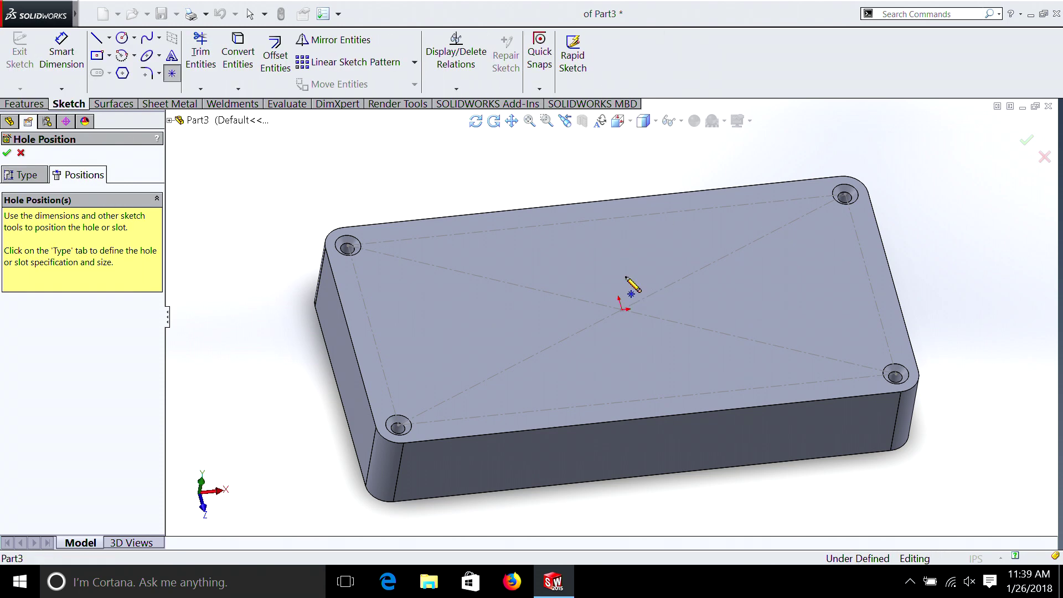
{"action": "left_click", "coordinate": [621, 310]}
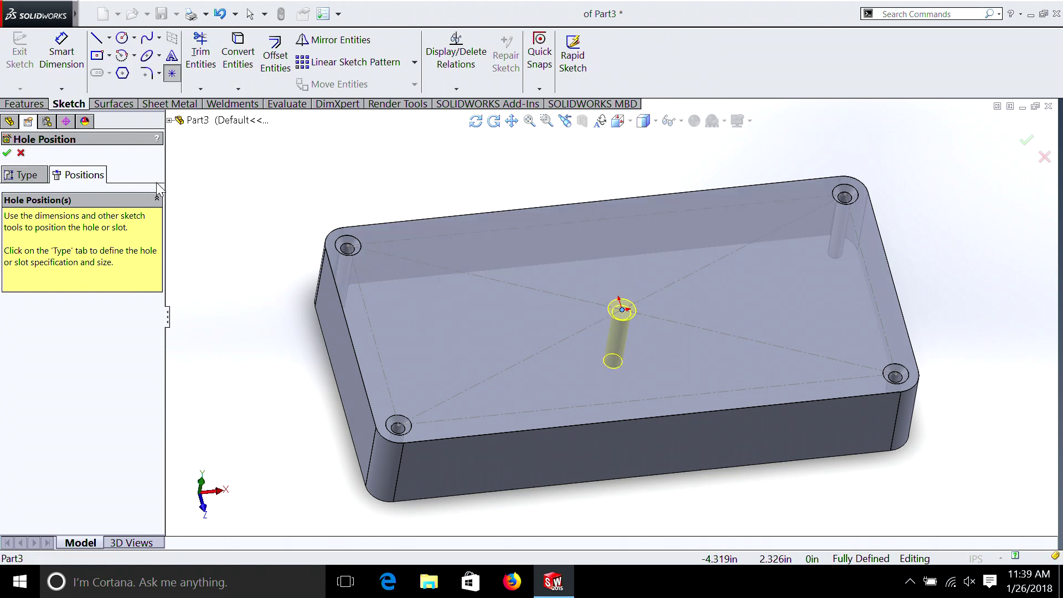
{"action": "left_click", "coordinate": [7, 153]}
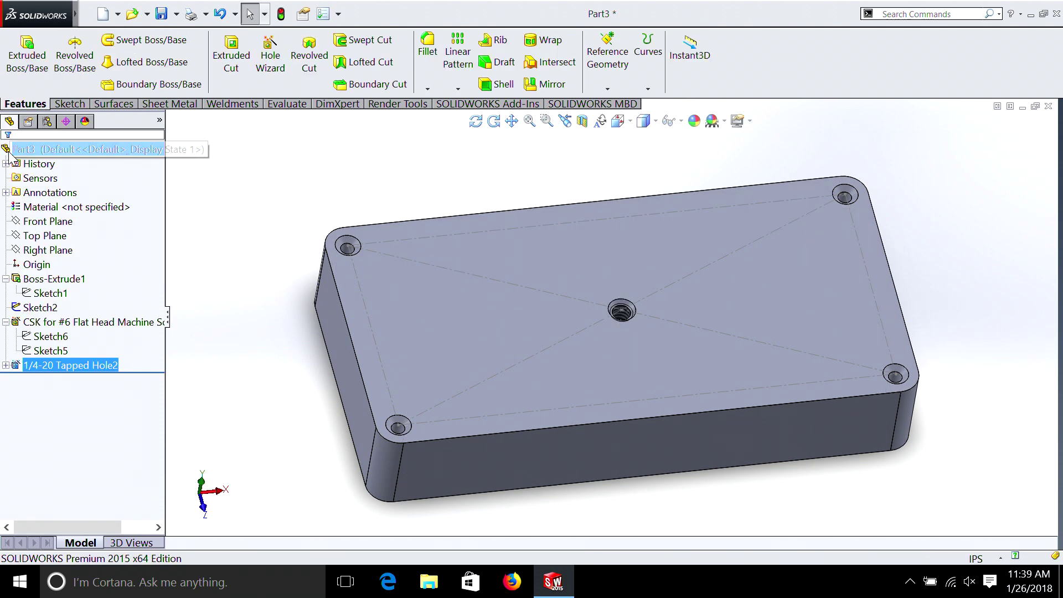
{"action": "scroll", "coordinate": [627, 332], "scroll_direction": "down", "scroll_amount": 2}
{"action": "scroll", "coordinate": [627, 331], "scroll_direction": "down", "scroll_amount": 2}
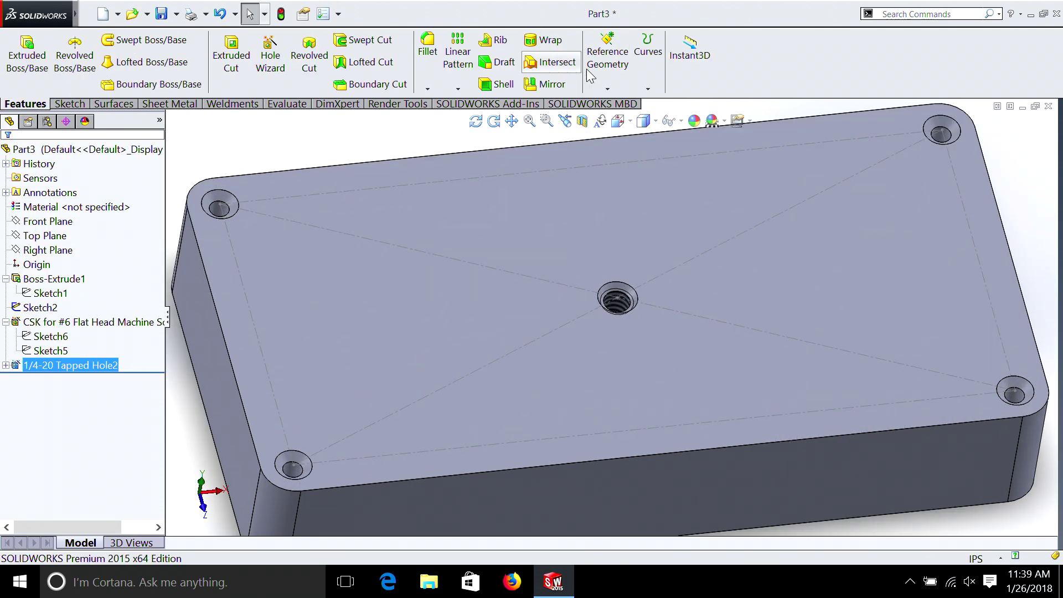
{"action": "left_click", "coordinate": [582, 121]}
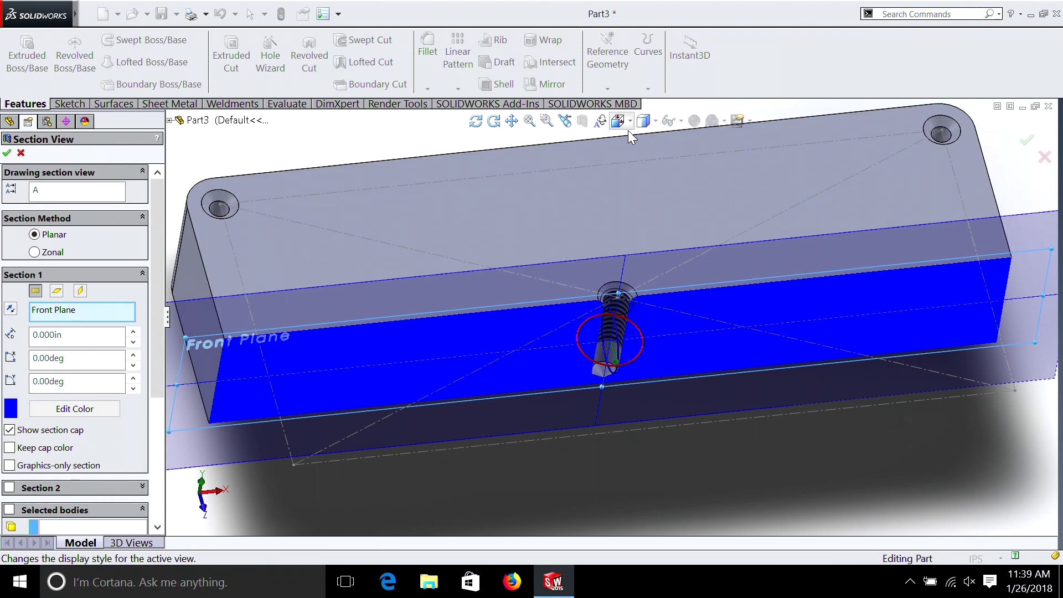
{"action": "left_click", "coordinate": [475, 121]}
{"action": "left_click_drag", "start_coordinate": [684, 361], "coordinate": [531, 321]}
{"action": "key", "text": "Escape"}
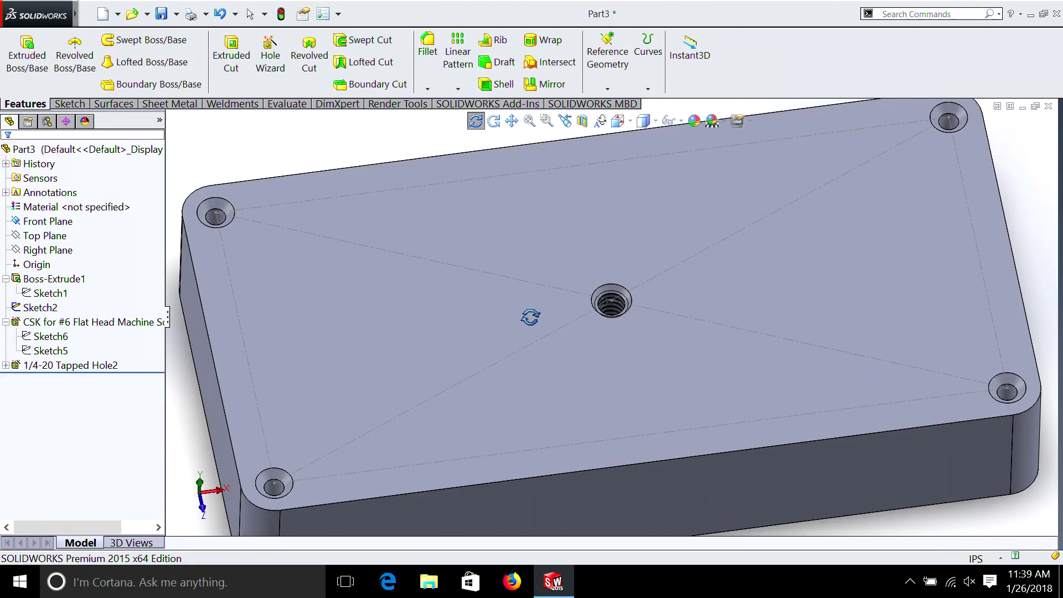
- Uncheck Shaded cosmetic threads in the part's Detailing document properties, then orbit to check the hole
{"action": "left_click", "coordinate": [339, 14]}
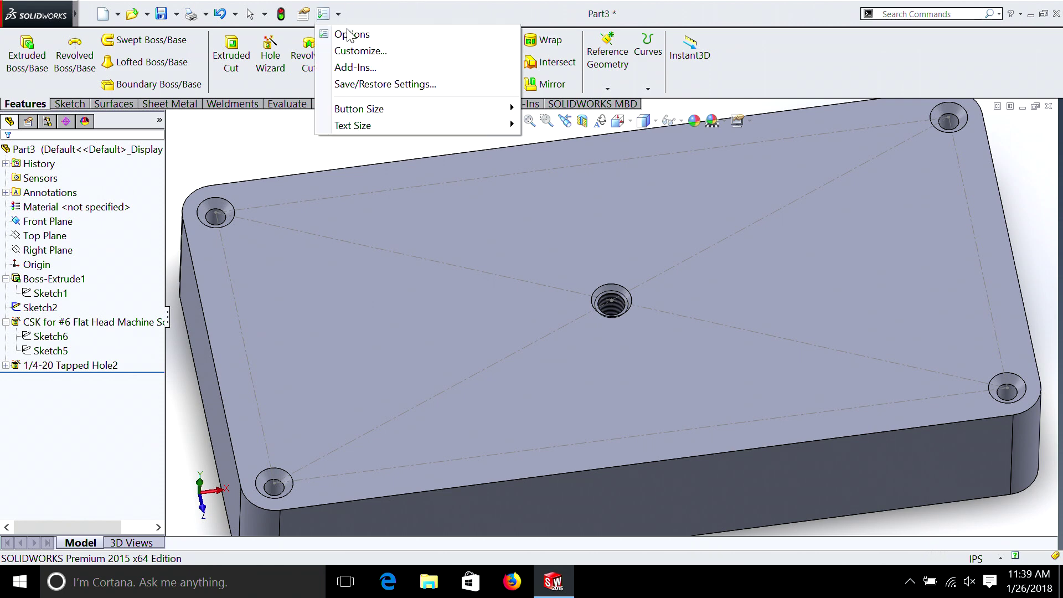
{"action": "left_click", "coordinate": [349, 34]}
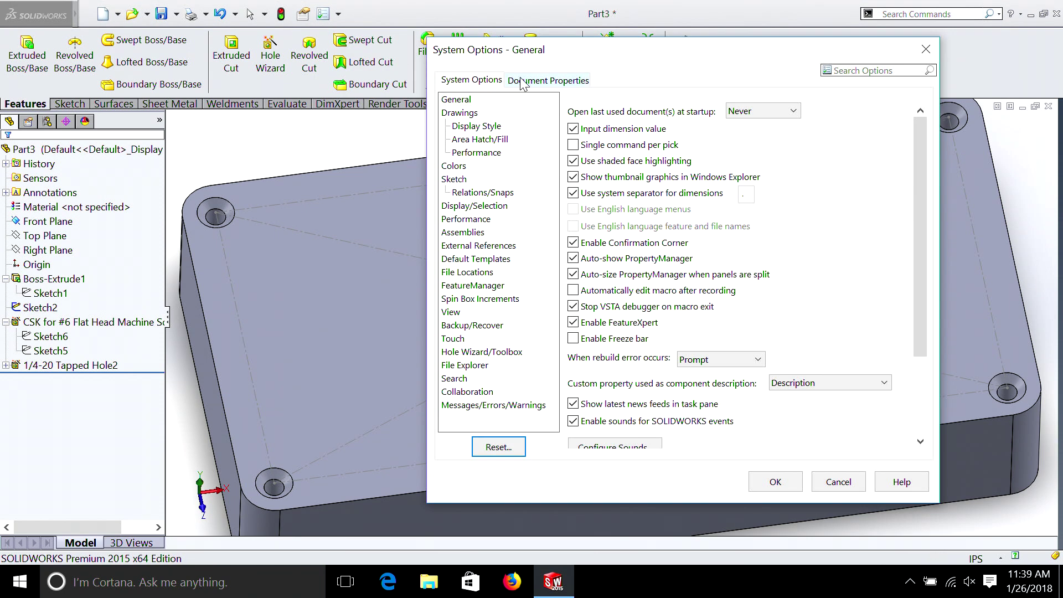
{"action": "left_click", "coordinate": [524, 82]}
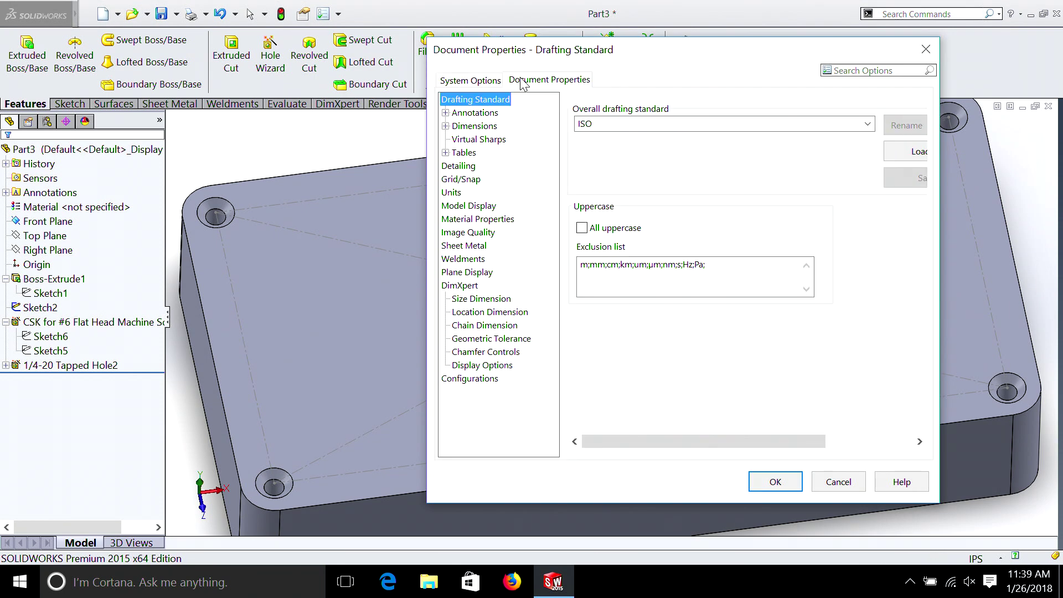
{"action": "left_click", "coordinate": [454, 167]}
{"action": "left_click", "coordinate": [684, 124]}
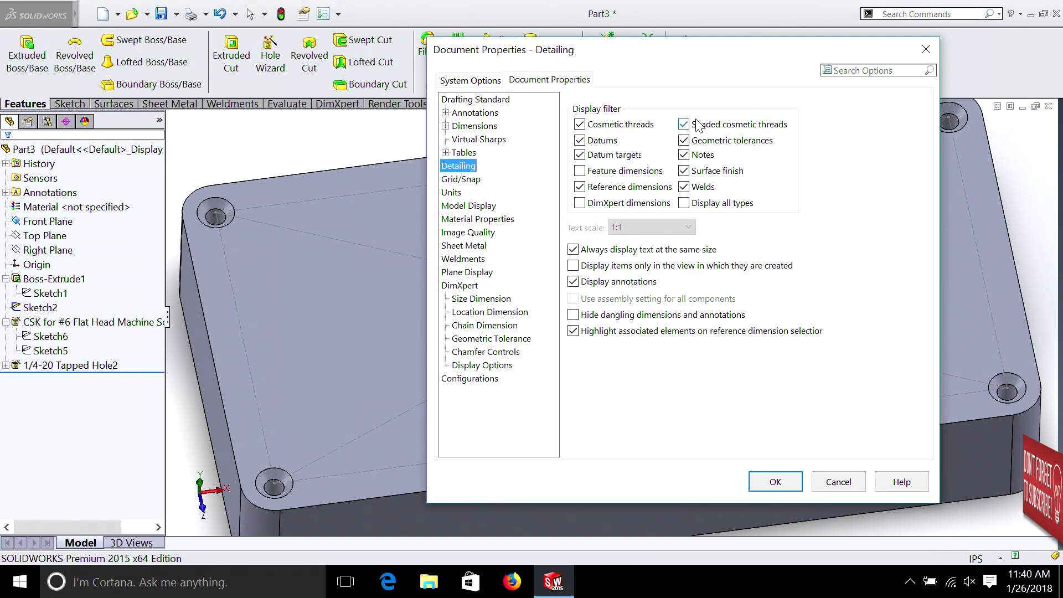
{"action": "left_click", "coordinate": [760, 490]}
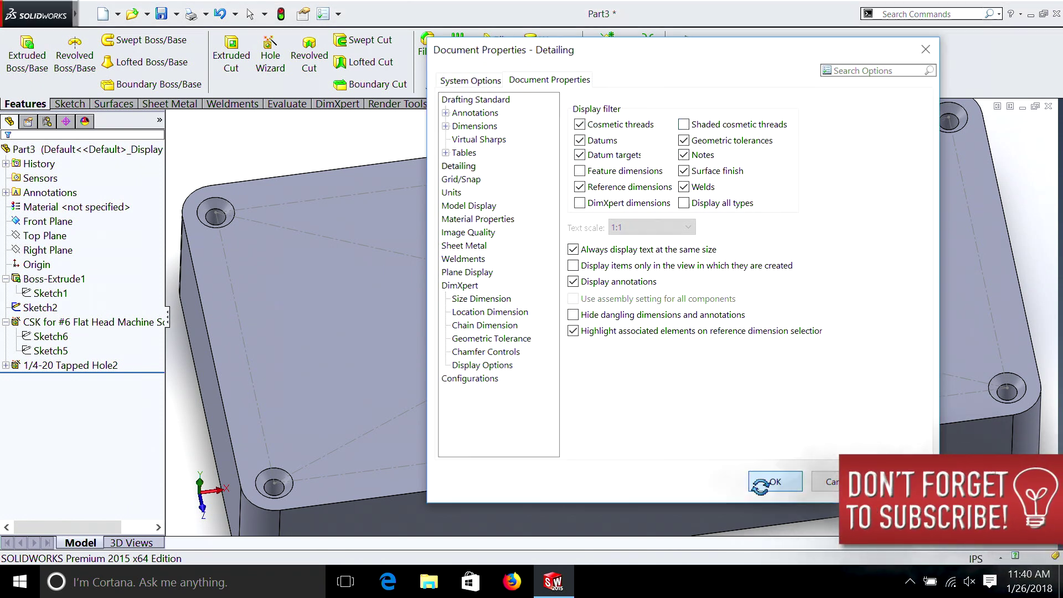
{"action": "mouse_move", "coordinate": [615, 337]}
{"action": "left_mouse_down"}
{"action": "mouse_move", "coordinate": [617, 211]}
{"action": "mouse_move", "coordinate": [633, 325]}
{"action": "mouse_move", "coordinate": [607, 320]}
{"action": "mouse_move", "coordinate": [633, 326]}
{"action": "mouse_move", "coordinate": [617, 382]}
{"action": "mouse_move", "coordinate": [598, 388]}
{"action": "mouse_move", "coordinate": [643, 351]}
{"action": "mouse_move", "coordinate": [611, 336]}
{"action": "mouse_move", "coordinate": [622, 337]}
{"action": "left_mouse_up"}
- Hide Sketch2's construction rectangle and diagonals from the FeatureManager tree
{"action": "scroll", "coordinate": [608, 325], "scroll_direction": "down", "scroll_amount": 3}
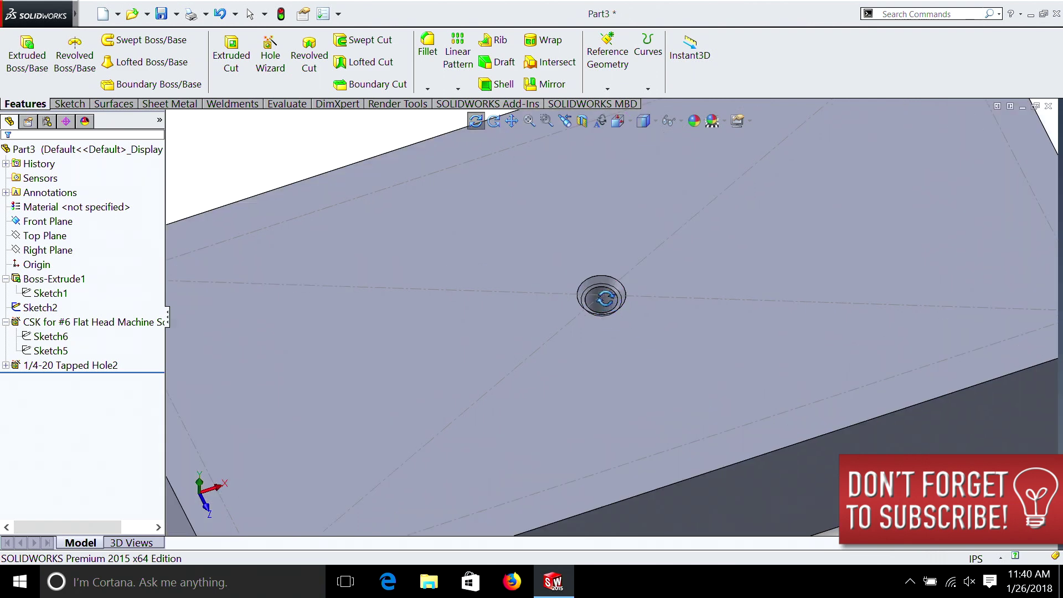
{"action": "scroll", "coordinate": [606, 299], "scroll_direction": "up", "scroll_amount": 5}
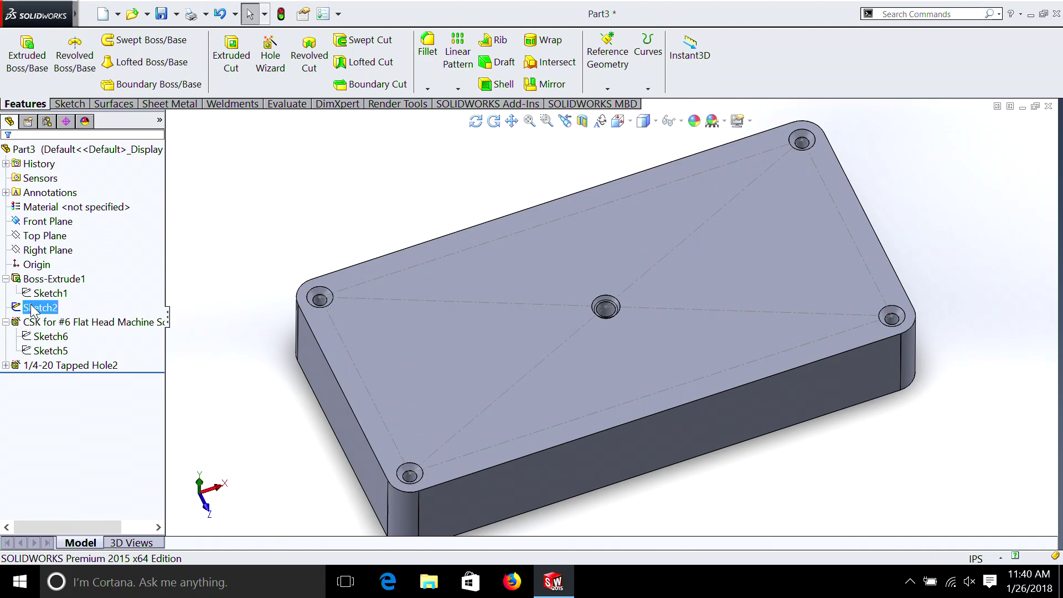
{"action": "right_click", "coordinate": [32, 310]}
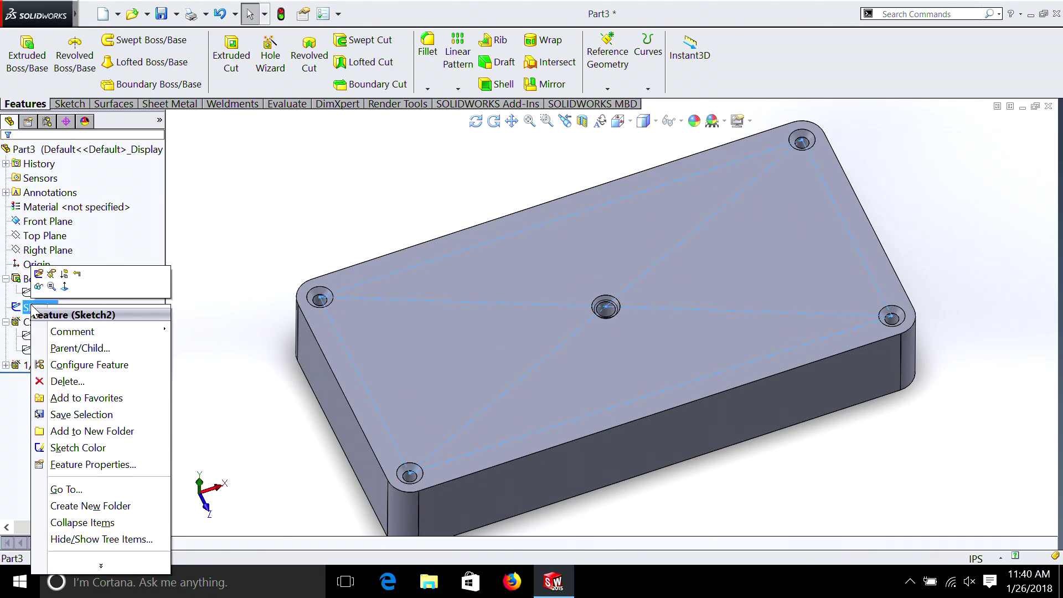
{"action": "left_click", "coordinate": [39, 287]}
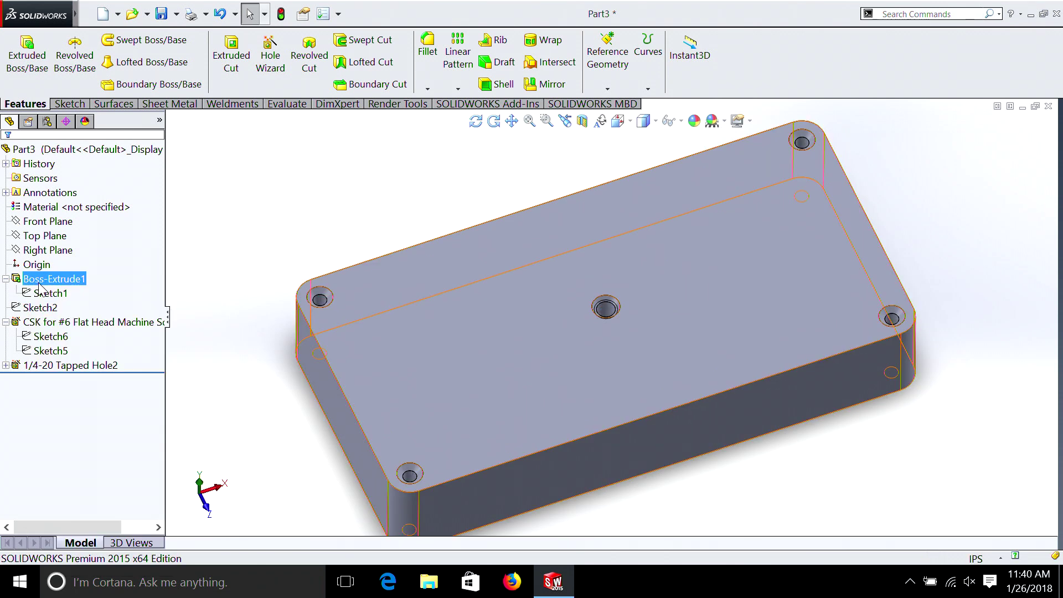